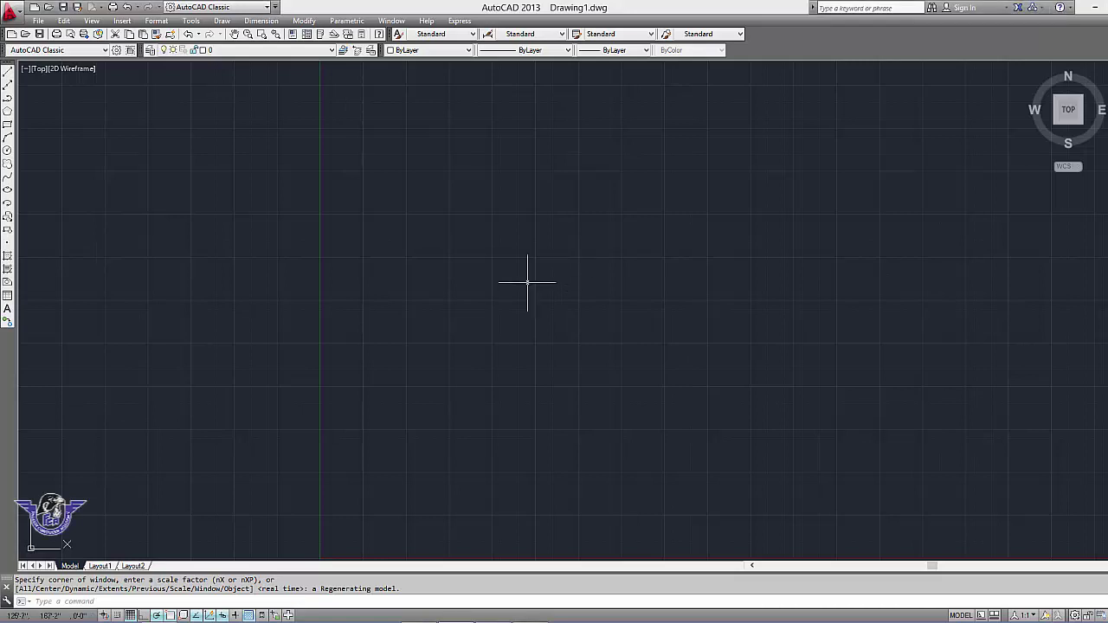
# Draw a square with REC, then a circle centred on it that encloses it.
pyautogui.write('l')
pyautogui.press('Return')
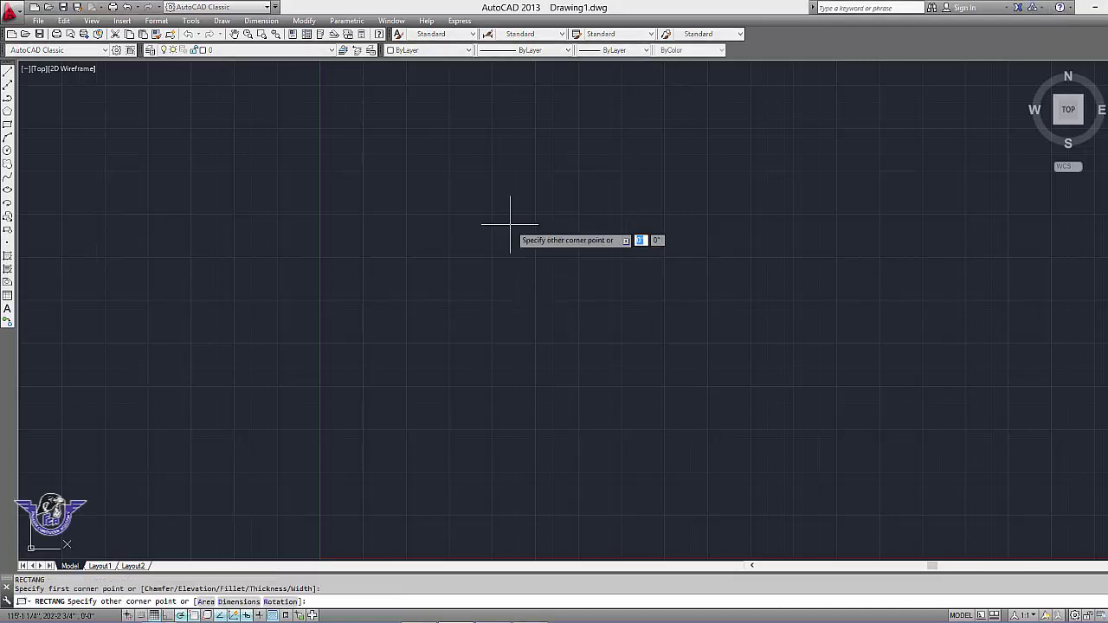
pyautogui.click(511, 225)
pyautogui.click(413, 329)
pyautogui.write('c')
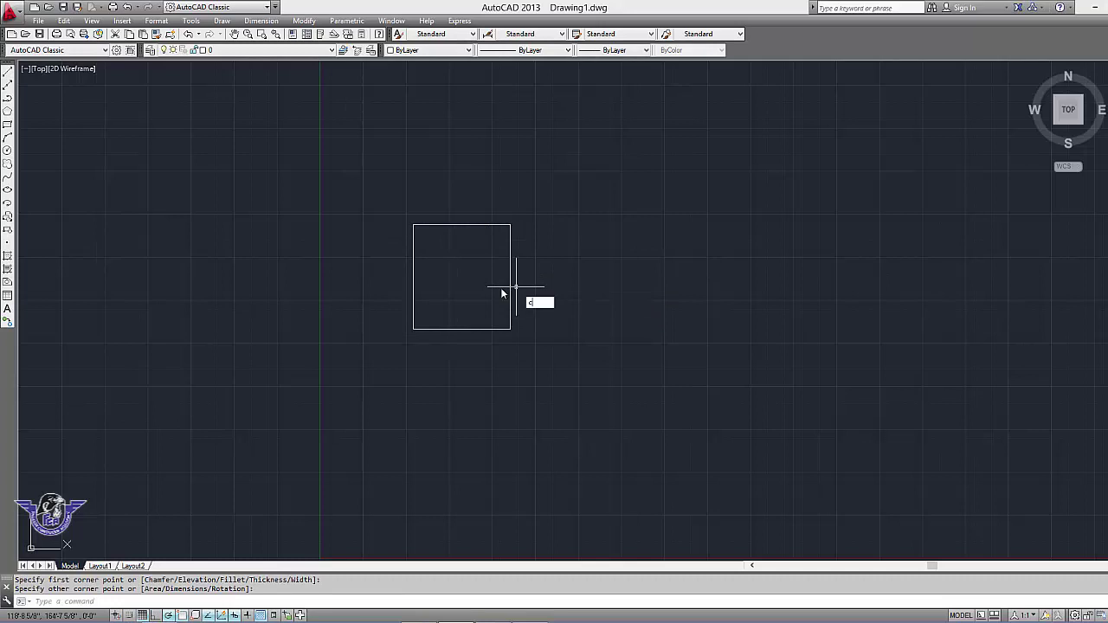
pyautogui.press('Return')
pyautogui.click(480, 271)
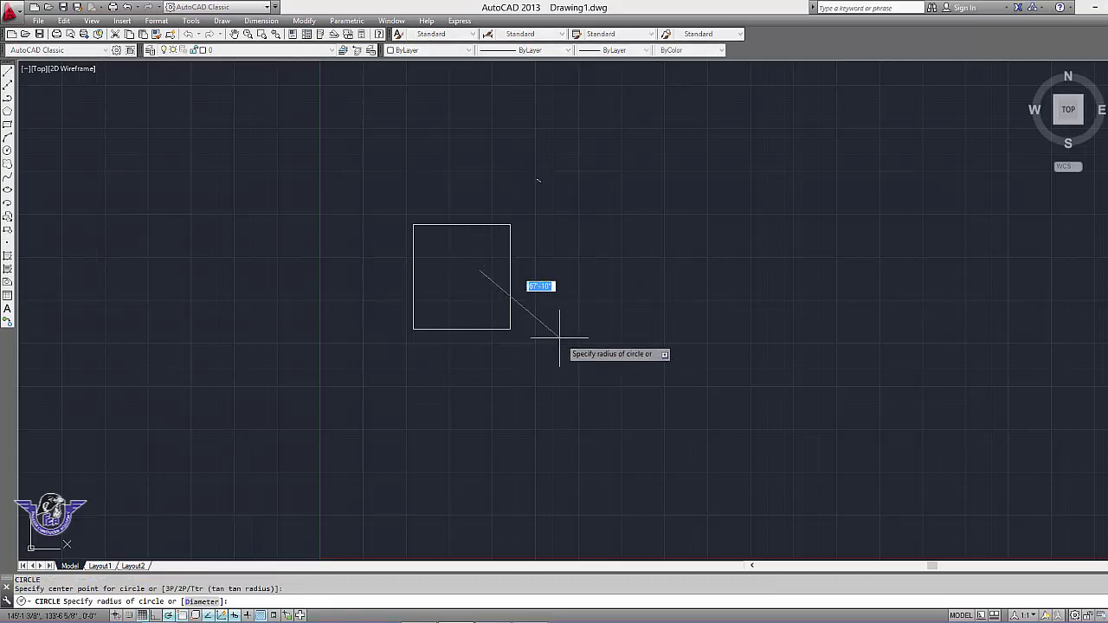
pyautogui.click(570, 334)
# Add a narrow upright rectangle inside the circle and a wide rectangle below it.
pyautogui.press('Return')
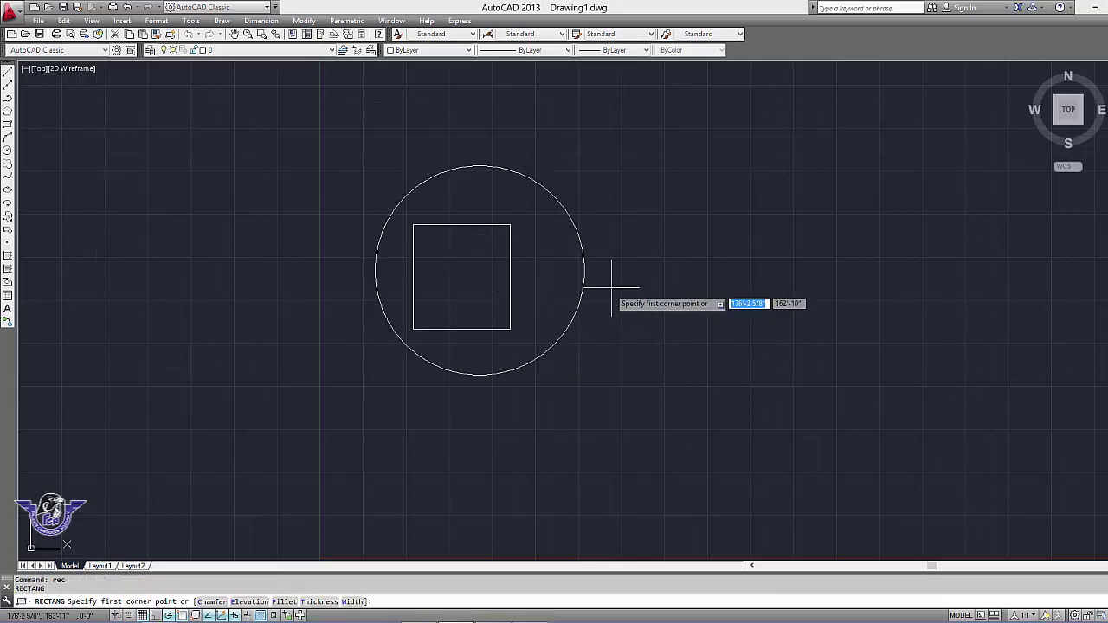
pyautogui.click(560, 246)
pyautogui.click(538, 327)
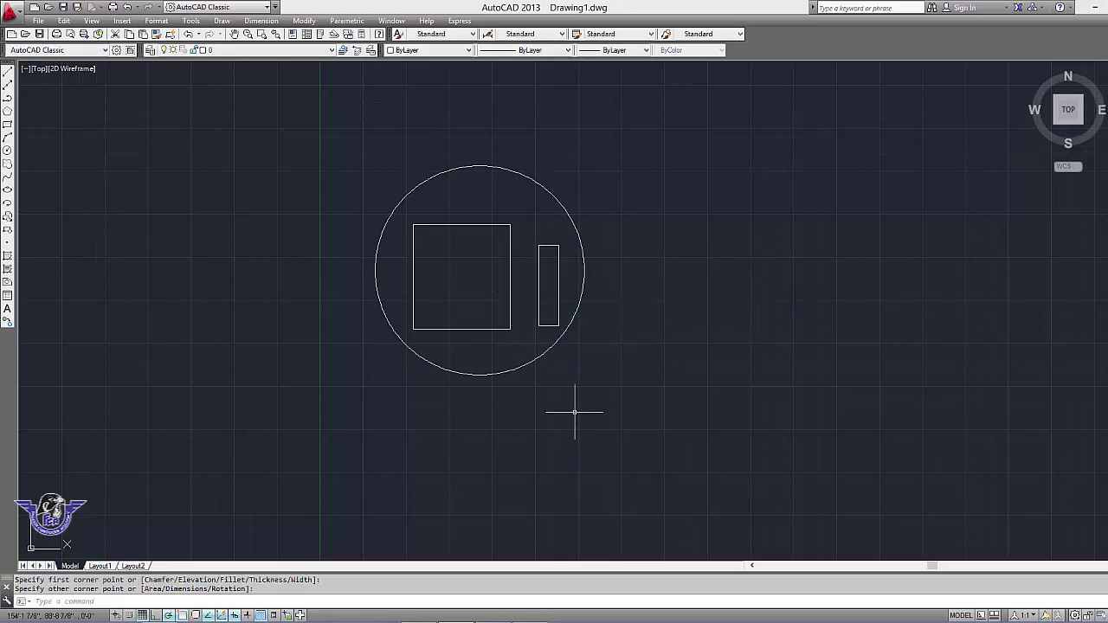
pyautogui.write('rec')
pyautogui.press('Return')
pyautogui.click(604, 395)
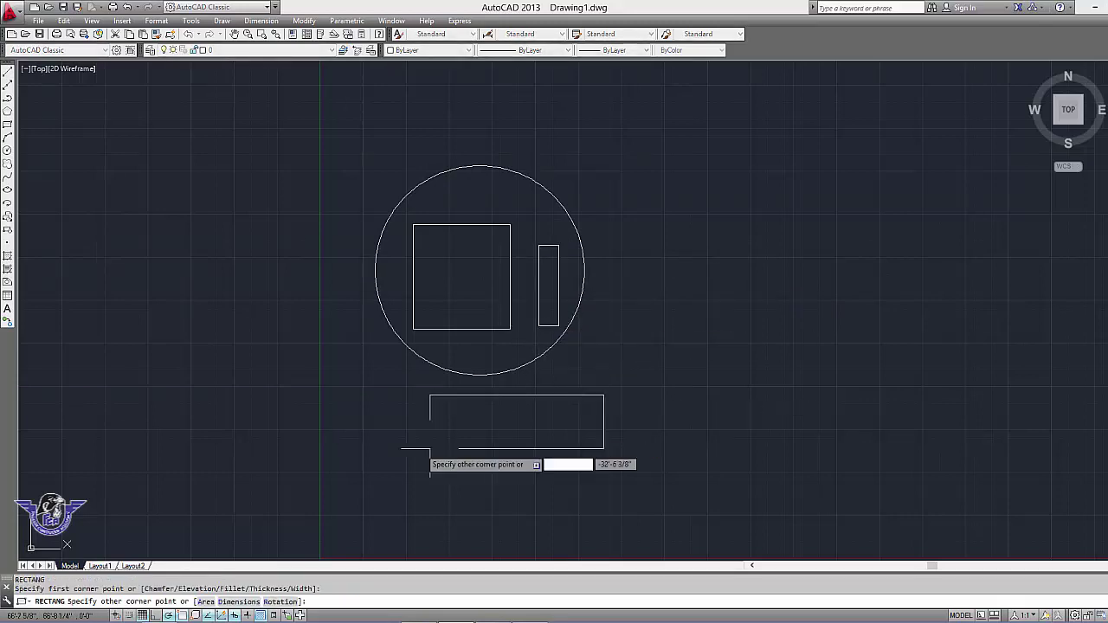
pyautogui.click(382, 455)
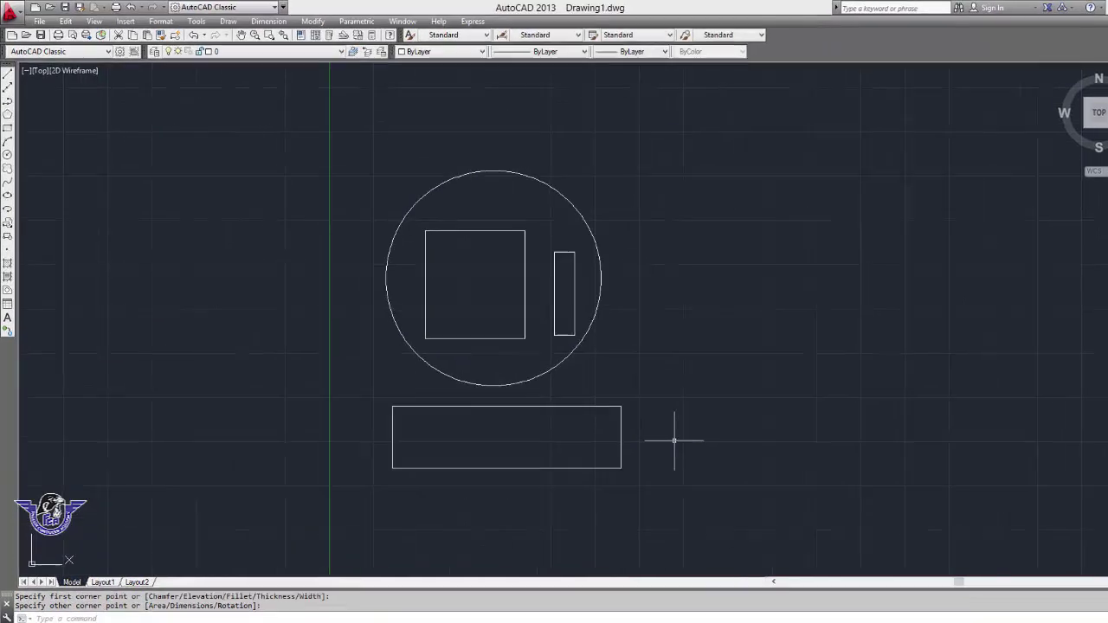
# Open the Plot - Model dialog from File > Plot, closing it and reopening it from the toolbar.
pyautogui.click(41, 23)
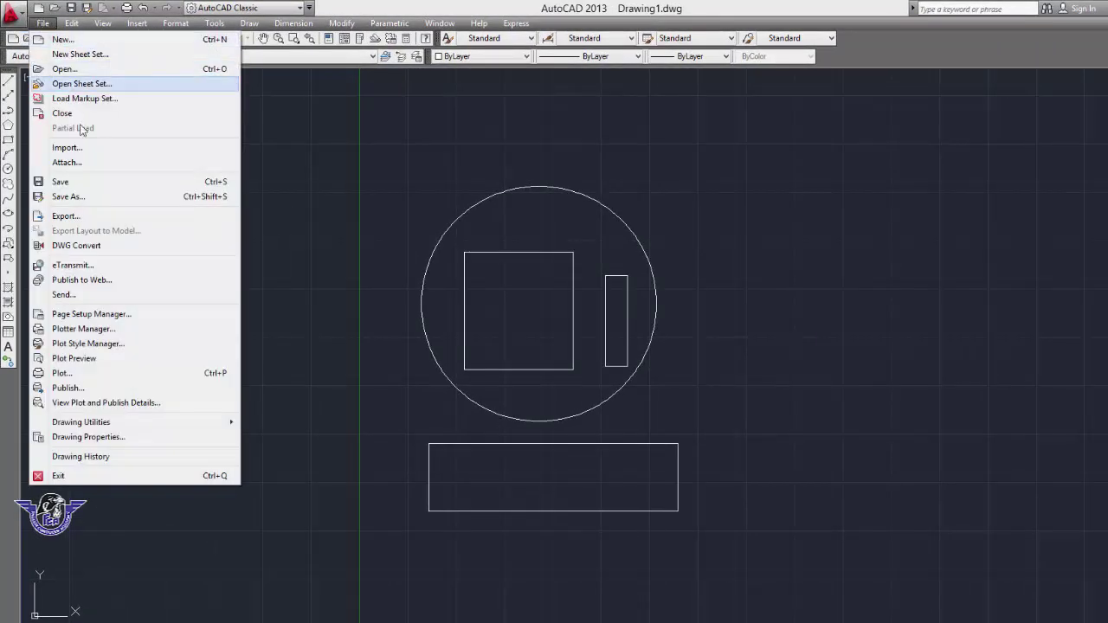
pyautogui.click(100, 372)
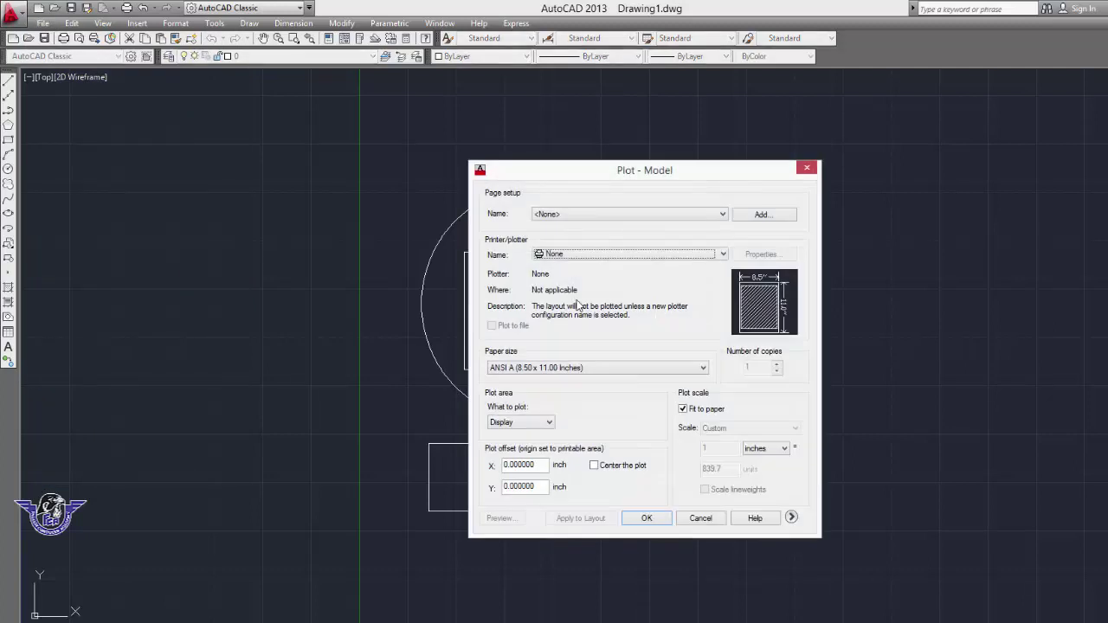
pyautogui.click(807, 170)
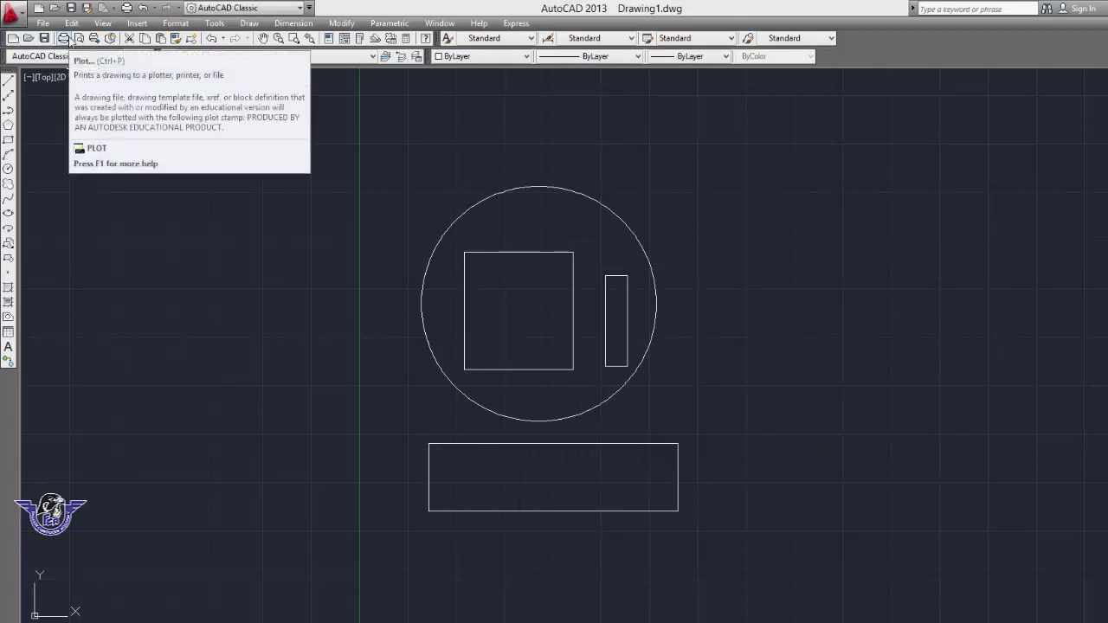
pyautogui.click(63, 38)
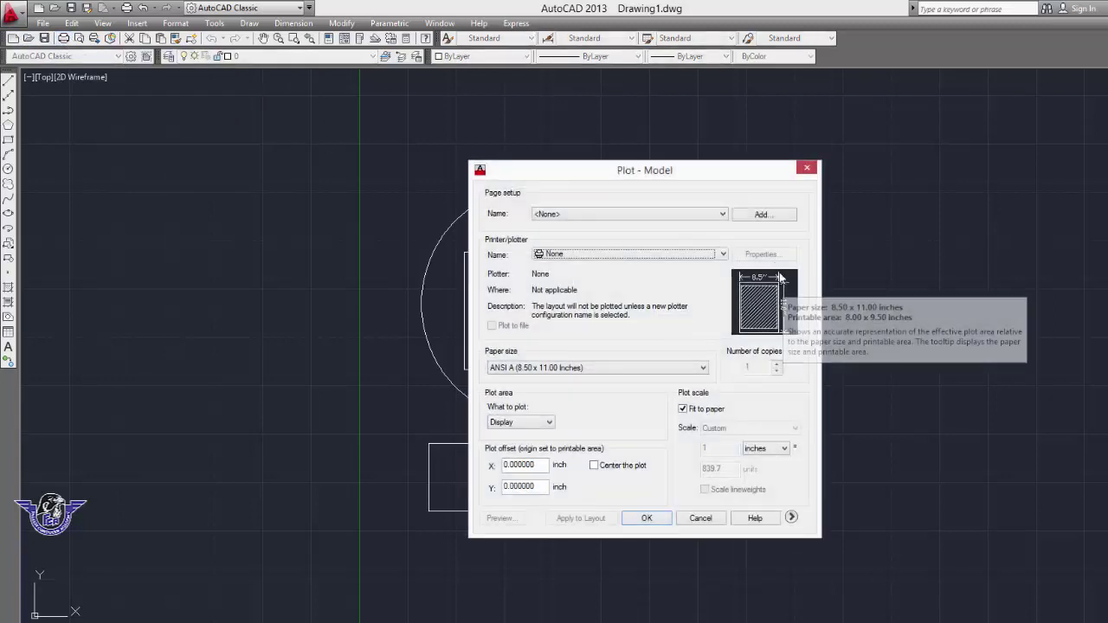
pyautogui.click(806, 170)
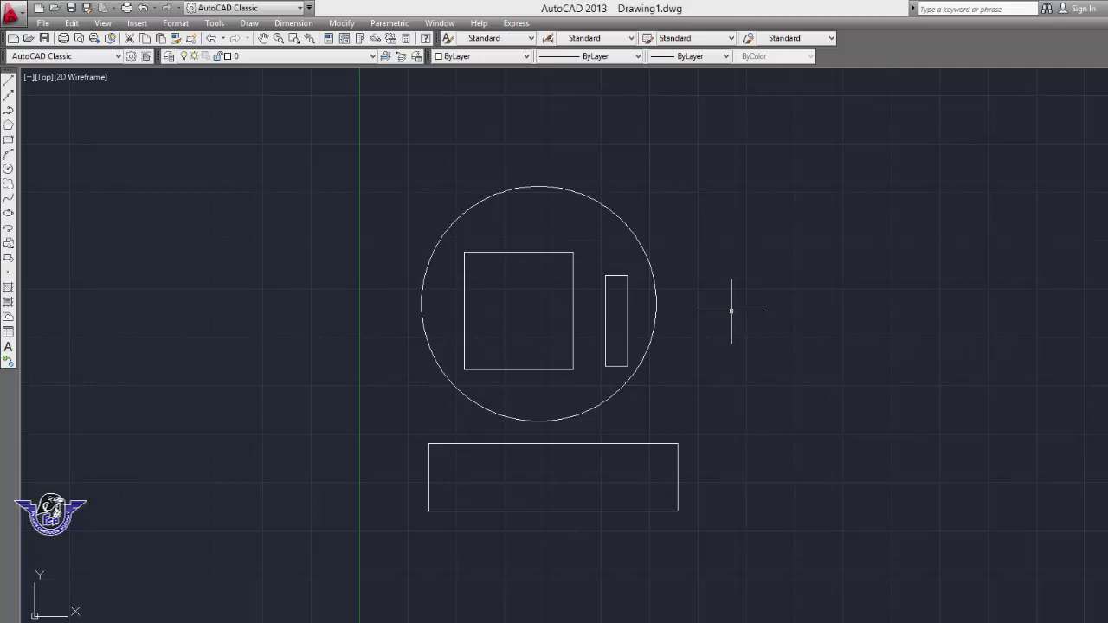
pyautogui.click(64, 38)
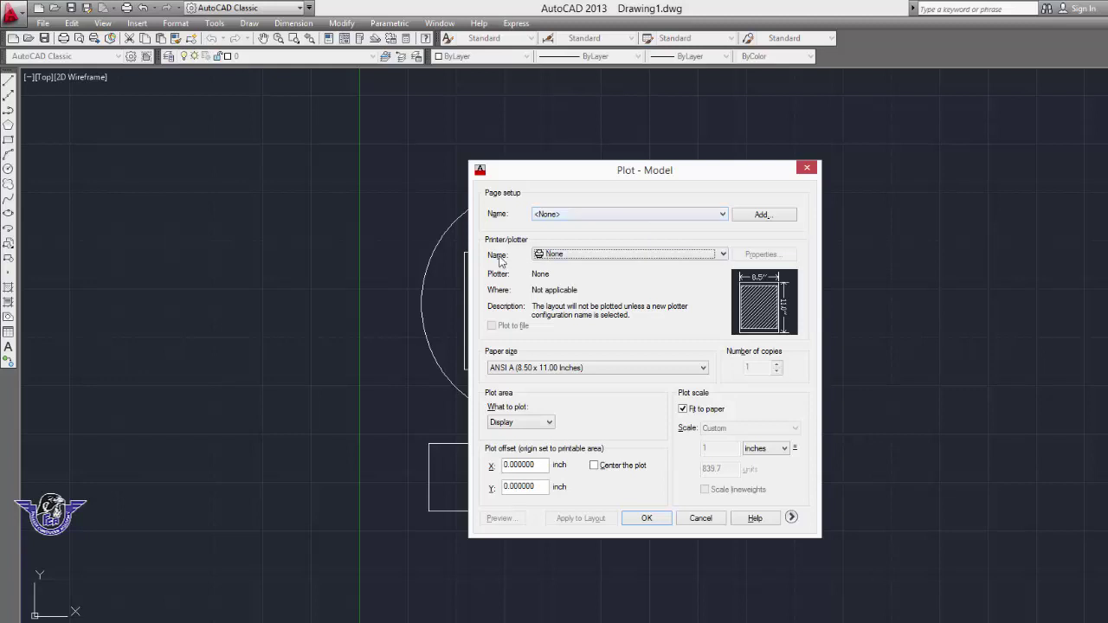
# Select DWG To PDF.pc3 as the printer/plotter.
pyautogui.click(586, 254)
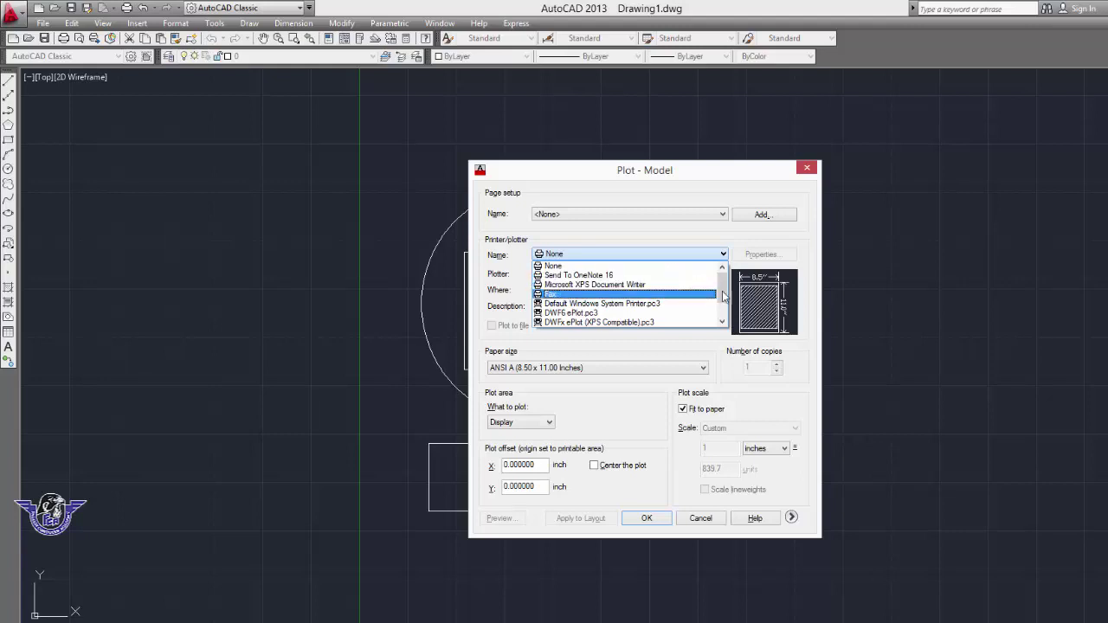
pyautogui.moveTo(724, 293); pyautogui.dragTo(724, 305)
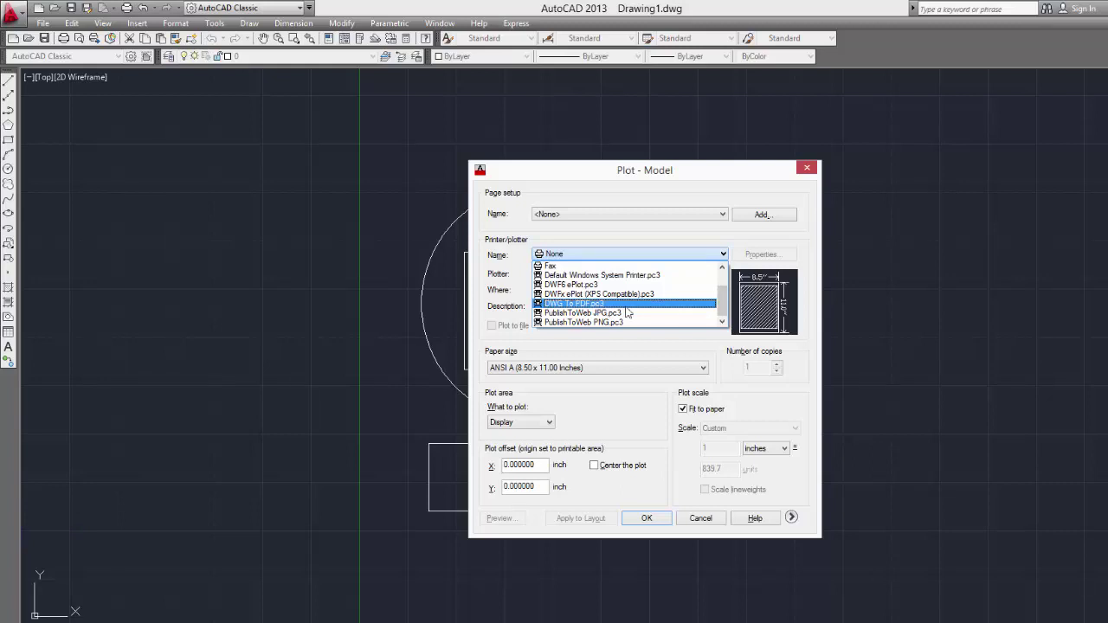
pyautogui.click(627, 304)
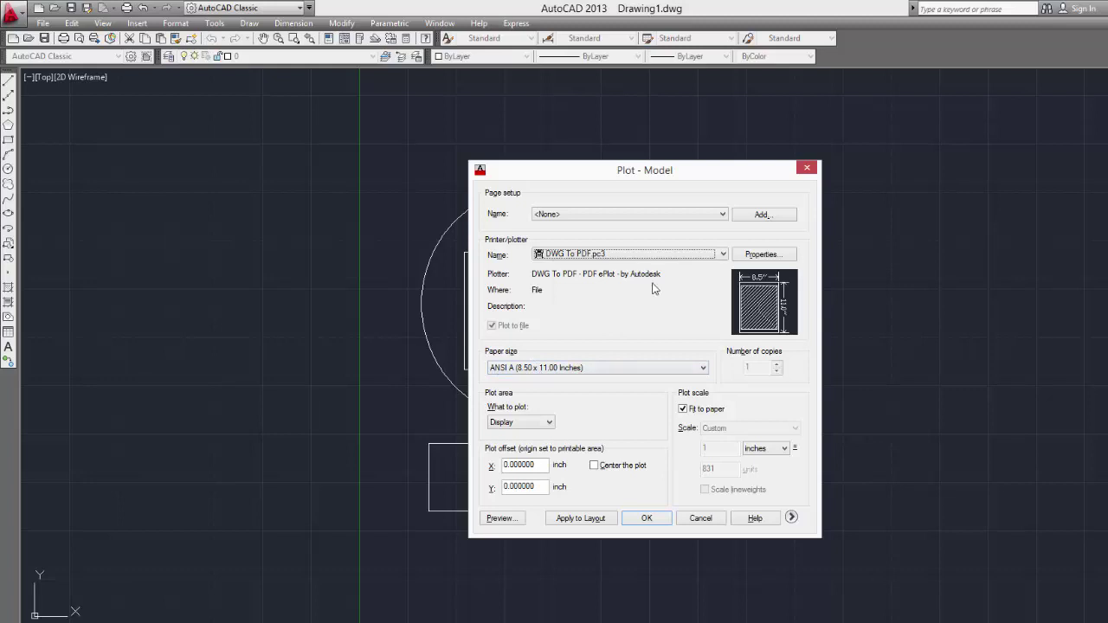
# Keep ANSI A paper and set the plot area to a window around all four shapes.
pyautogui.click(589, 370)
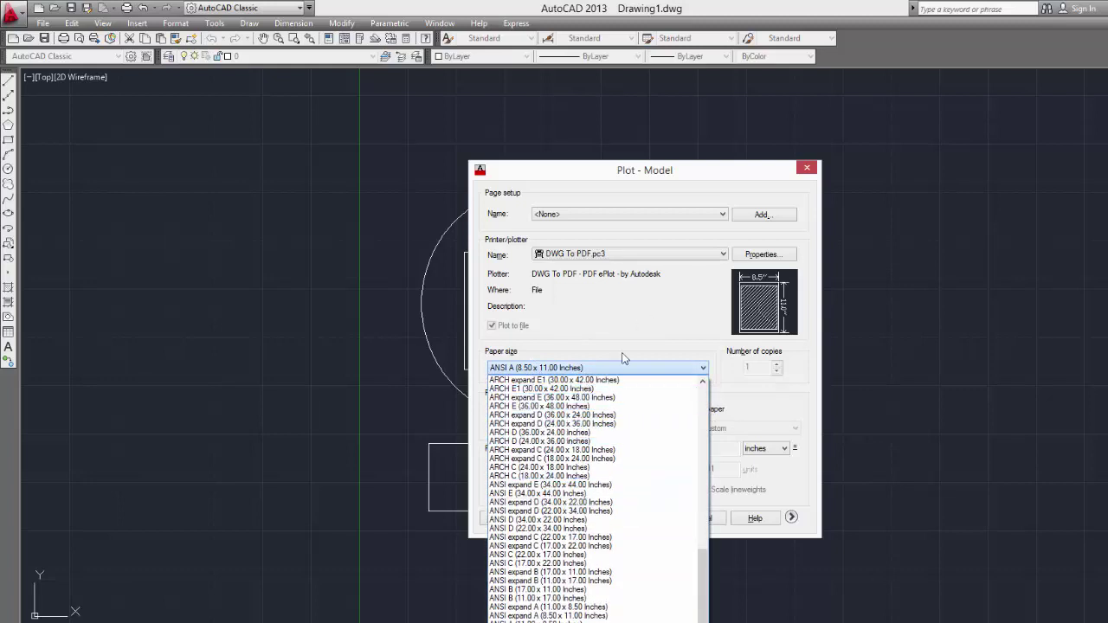
pyautogui.click(627, 326)
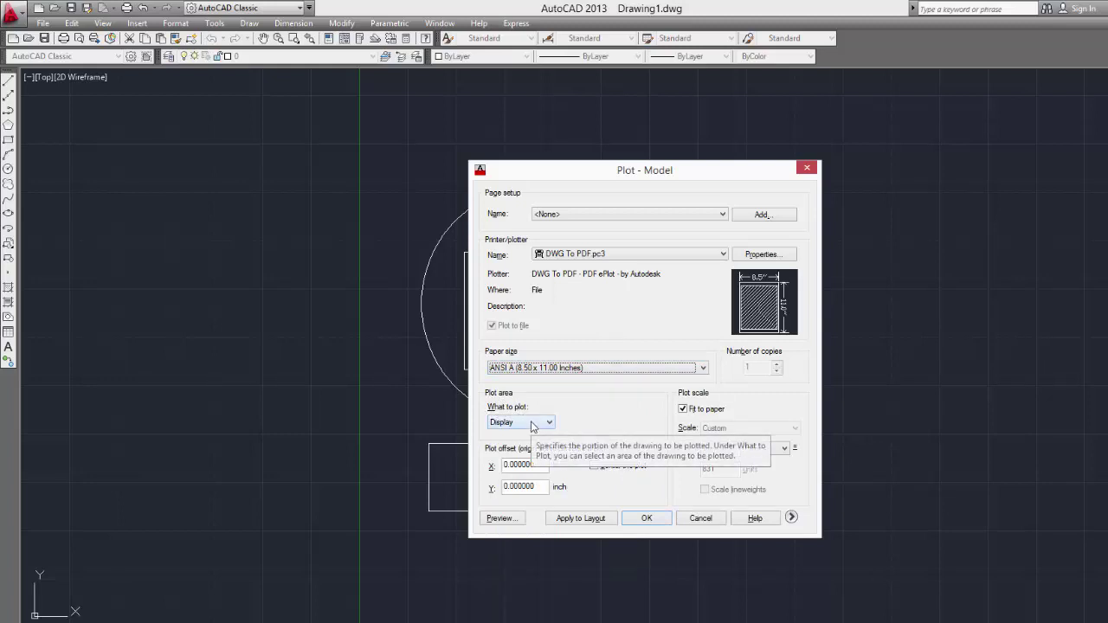
pyautogui.click(529, 426)
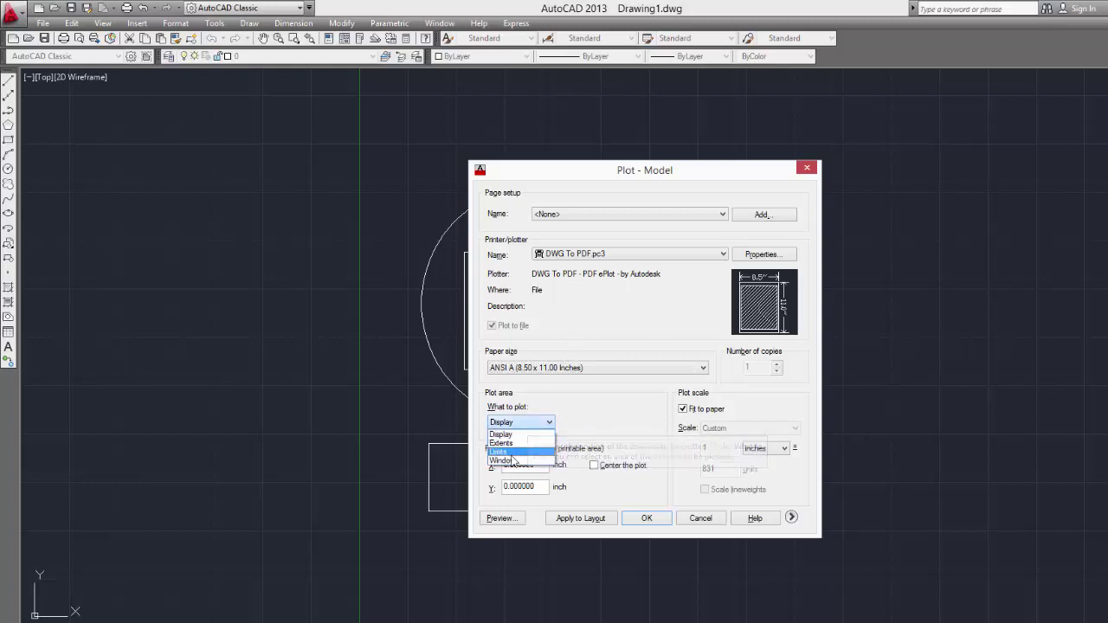
pyautogui.click(511, 463)
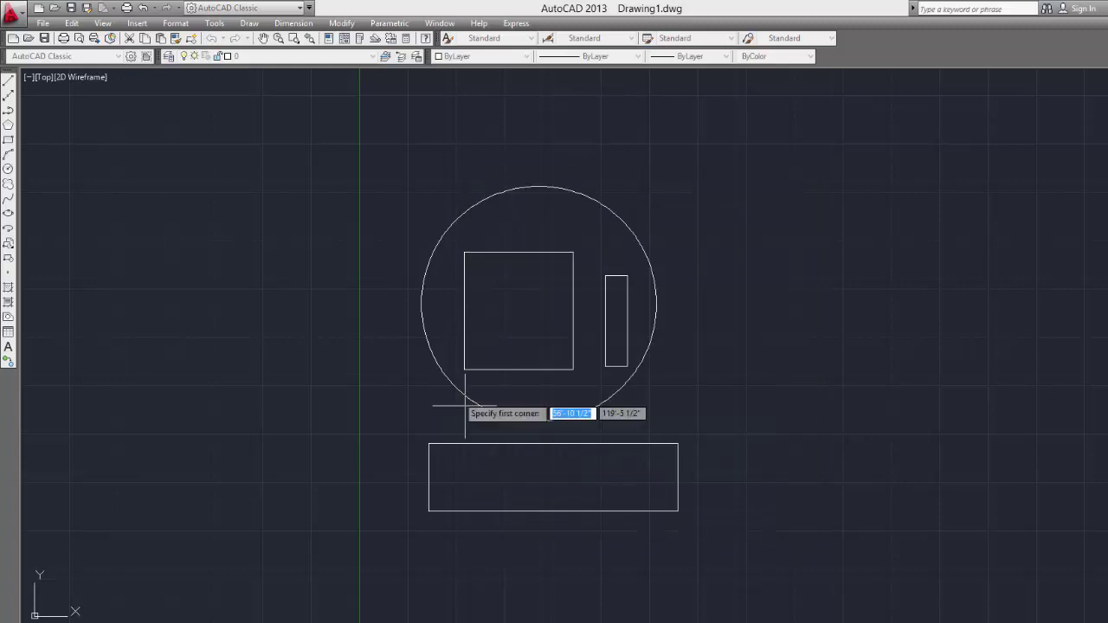
pyautogui.click(366, 168)
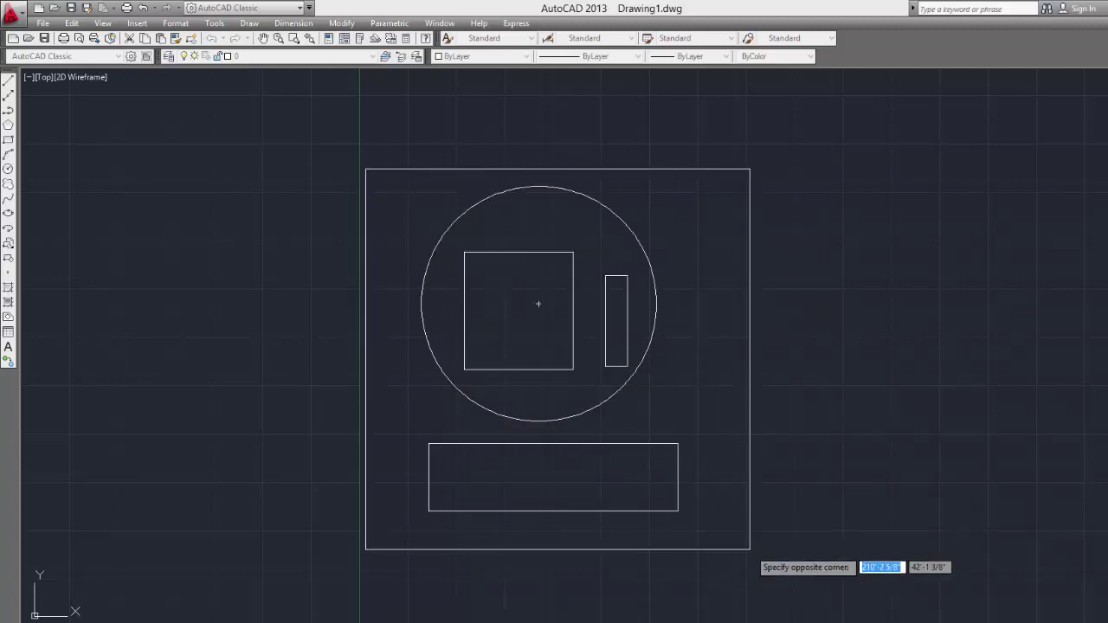
pyautogui.click(750, 549)
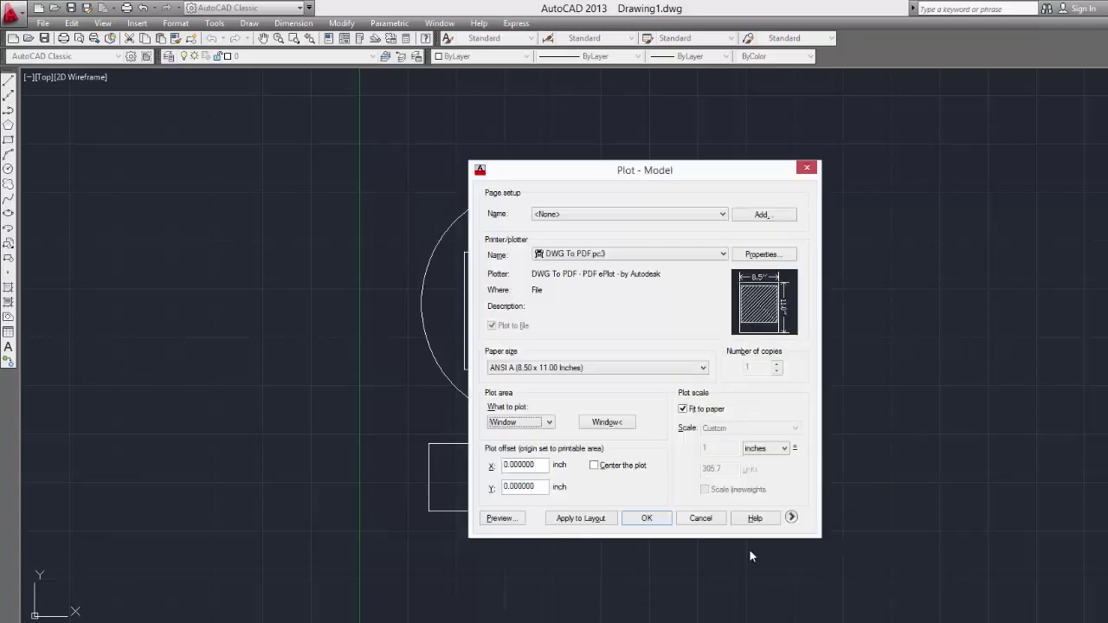
# Expand the extra plot options, choose Portrait orientation, and confirm with OK.
pyautogui.click(792, 518)
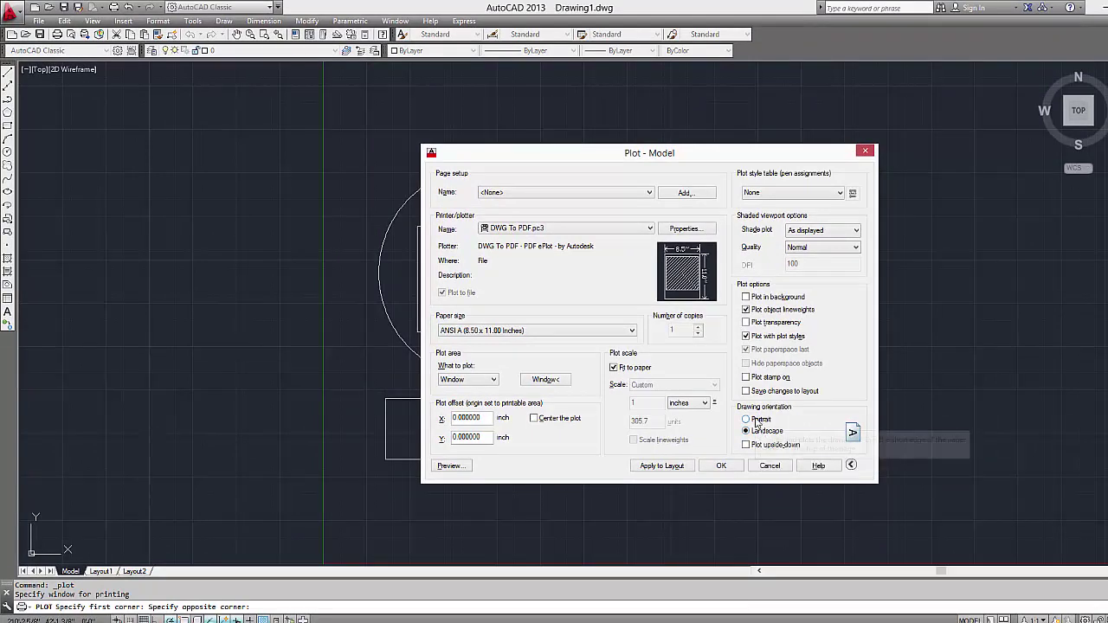
pyautogui.moveTo(625, 156); pyautogui.dragTo(853, 92)
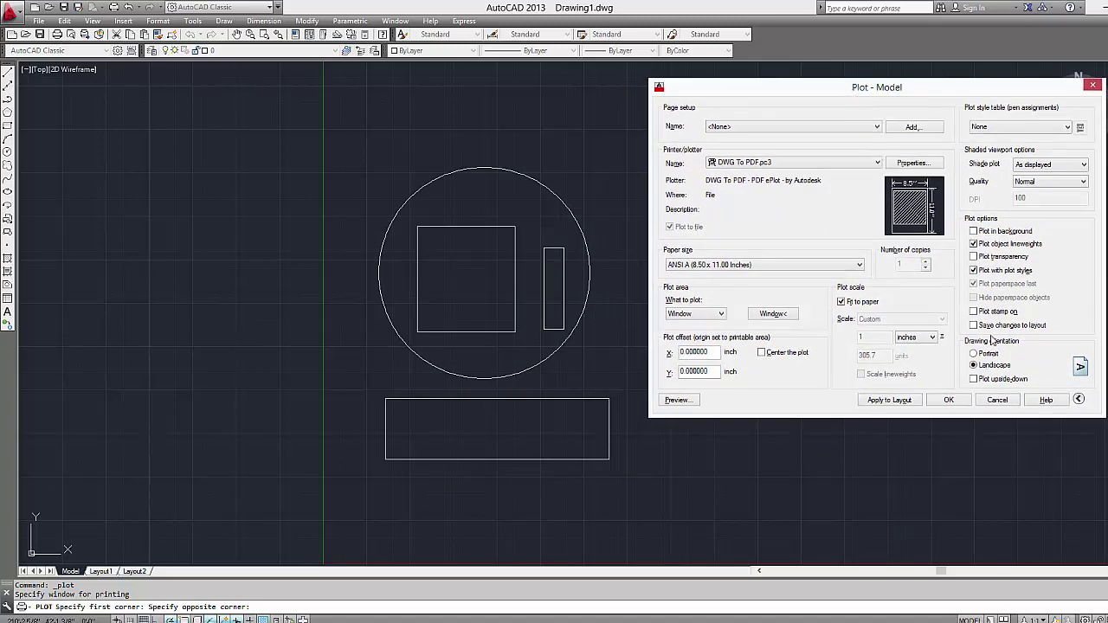
pyautogui.click(974, 355)
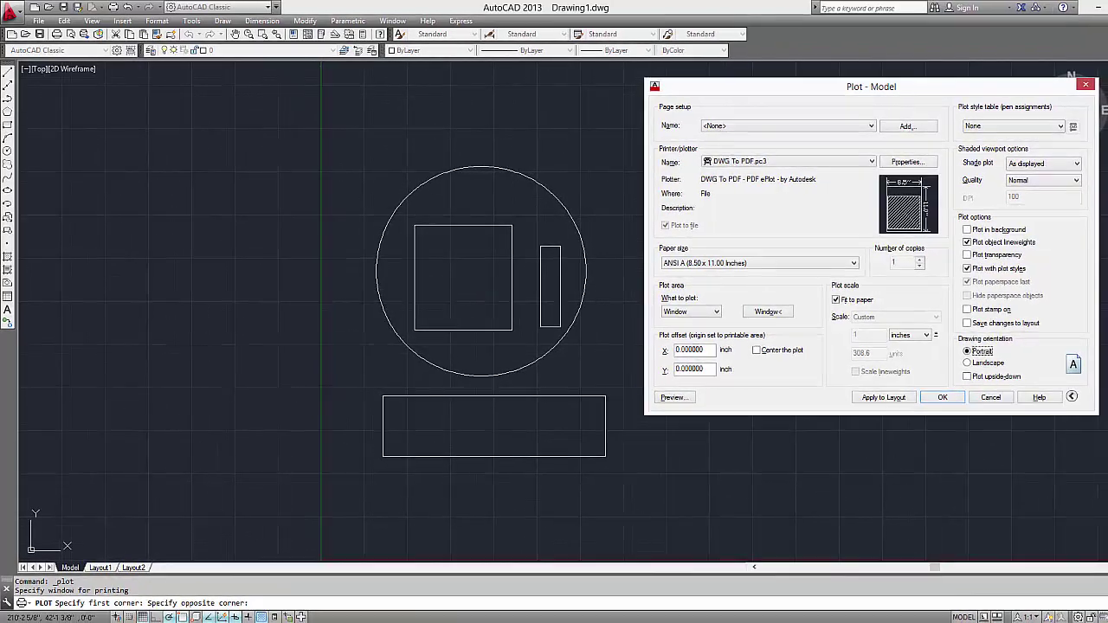
pyautogui.click(945, 401)
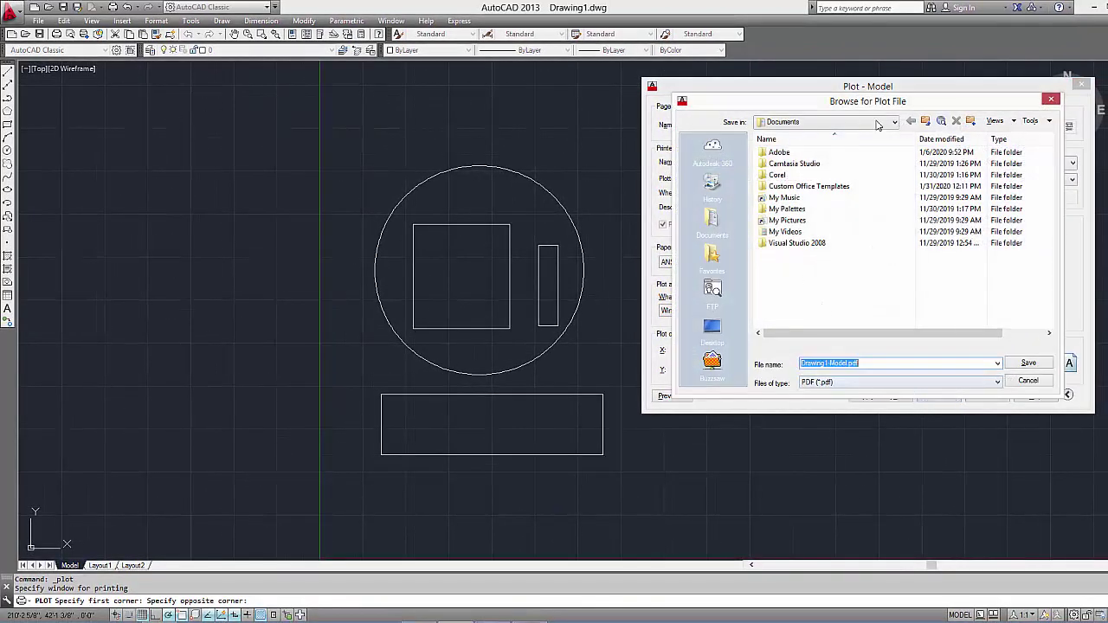
# Create a Desktop folder named CAD and save Drawing1-Model.pdf into it.
pyautogui.click(712, 330)
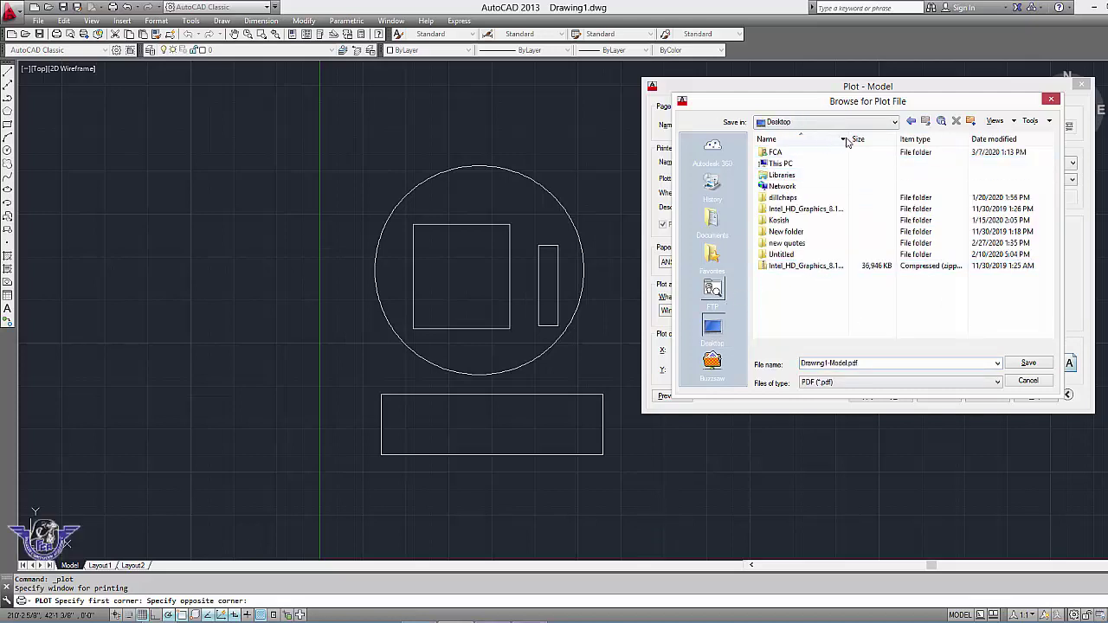
pyautogui.click(971, 122)
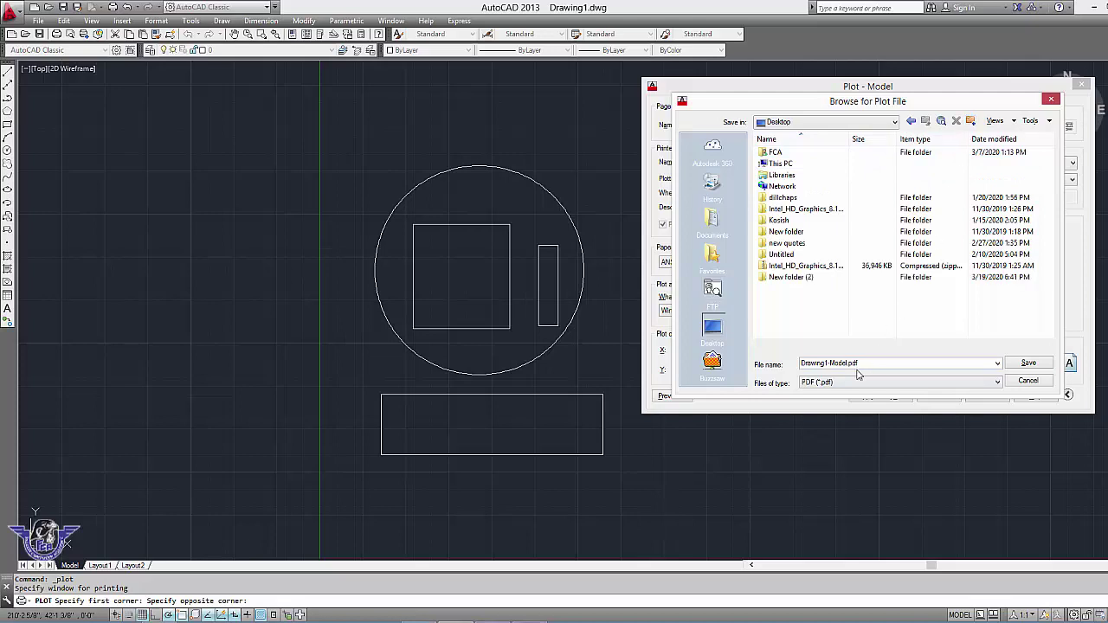
pyautogui.click(803, 277)
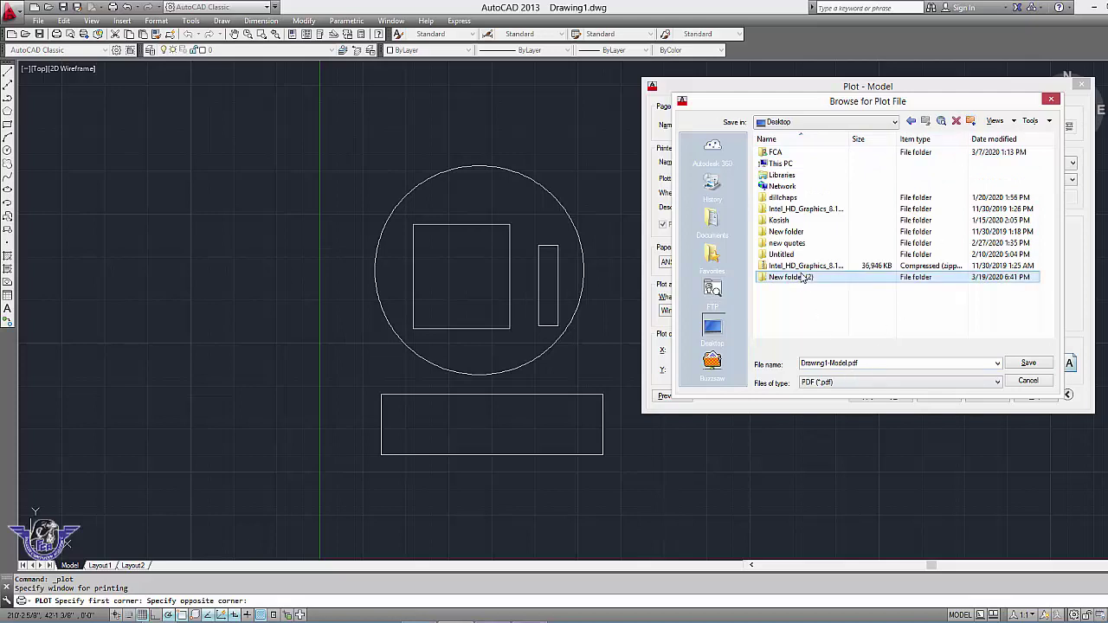
pyautogui.rightClick(803, 276)
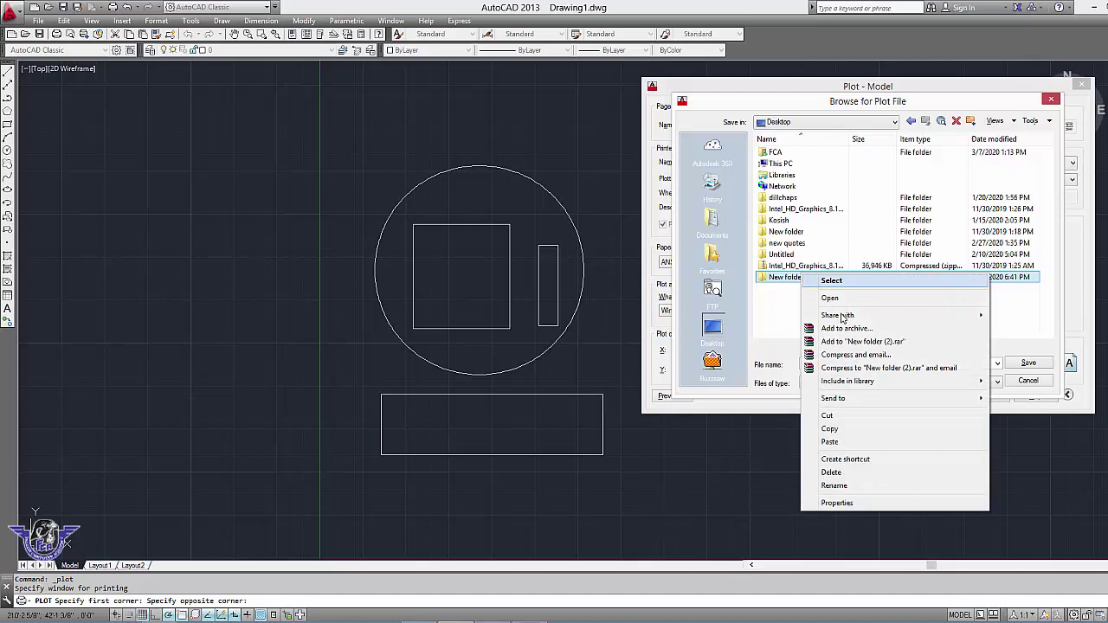
pyautogui.click(871, 486)
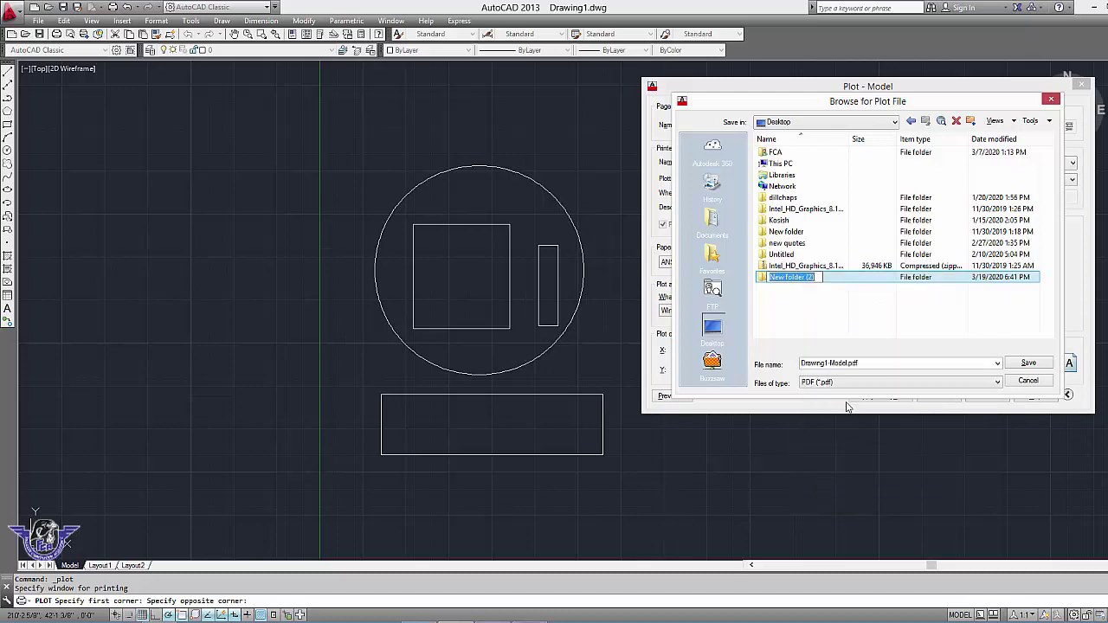
pyautogui.write('CA')
pyautogui.write('D')
pyautogui.click(1026, 365)
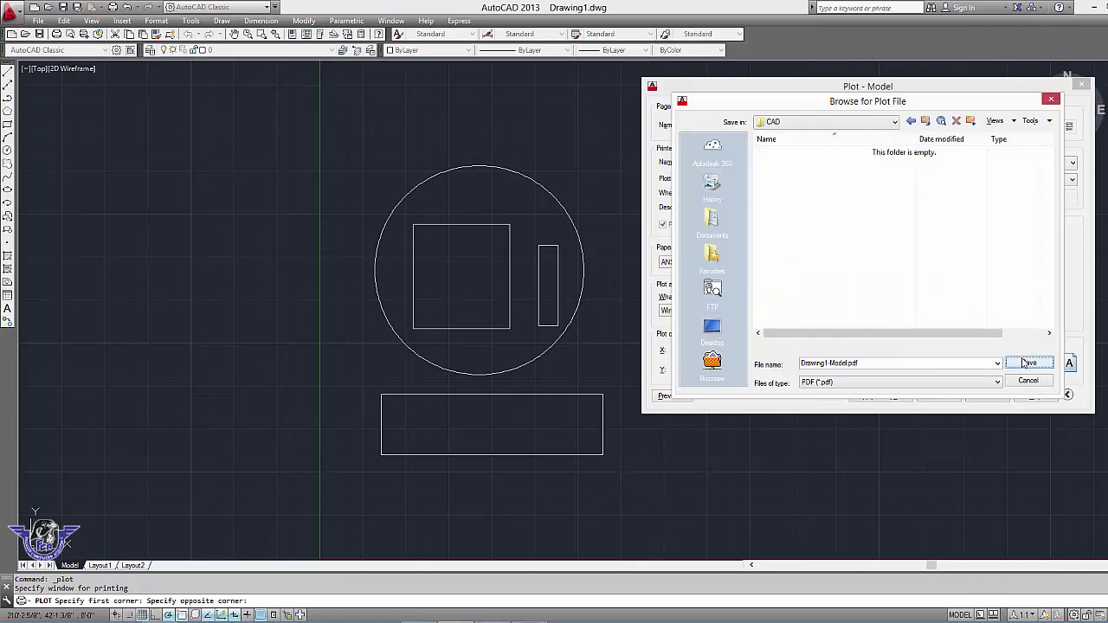
pyautogui.click(1026, 365)
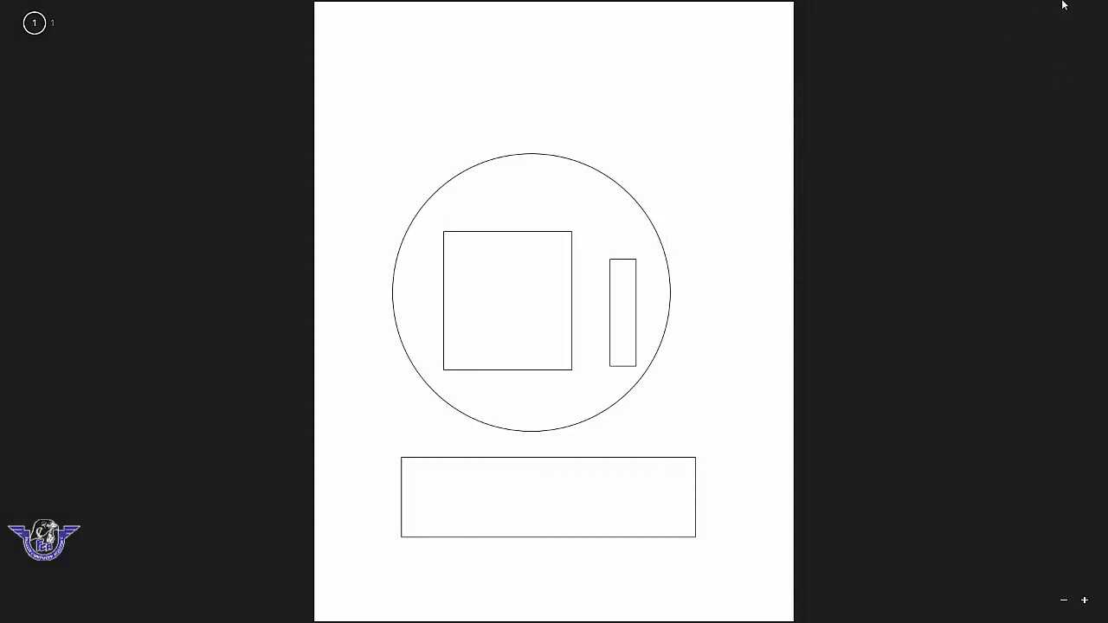
# Close the PDF viewer after checking the plotted drawing.
pyautogui.moveTo(1074, 7)
pyautogui.click(1099, 8)
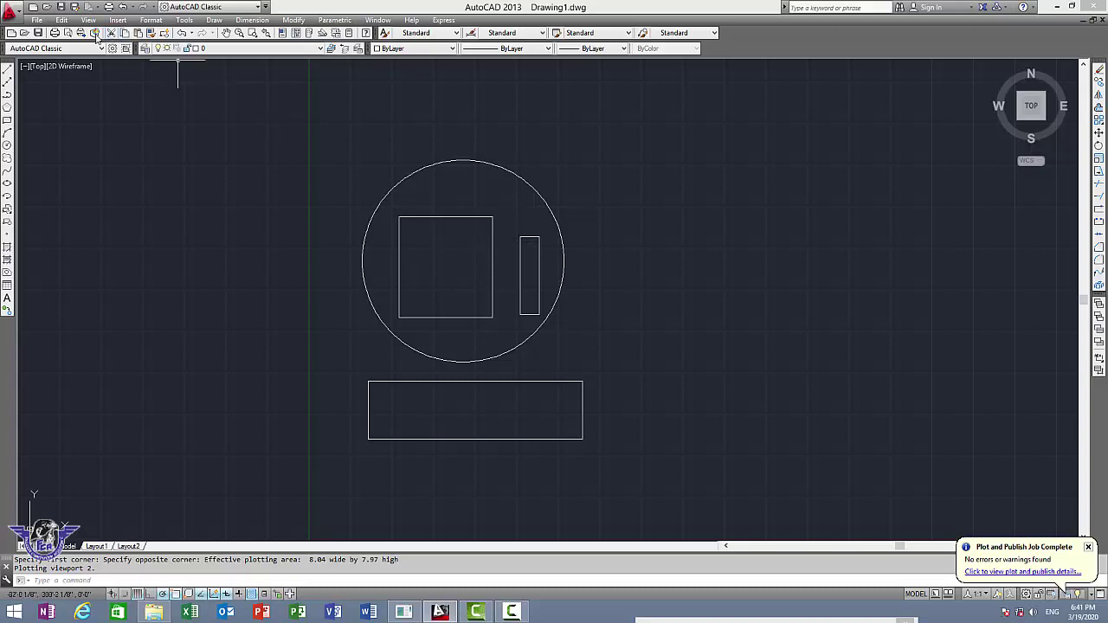
# Start a new plot using PublishToWeb JPG.pc3 with 1600×1280 Sun Hi-Res paper.
pyautogui.click(37, 20)
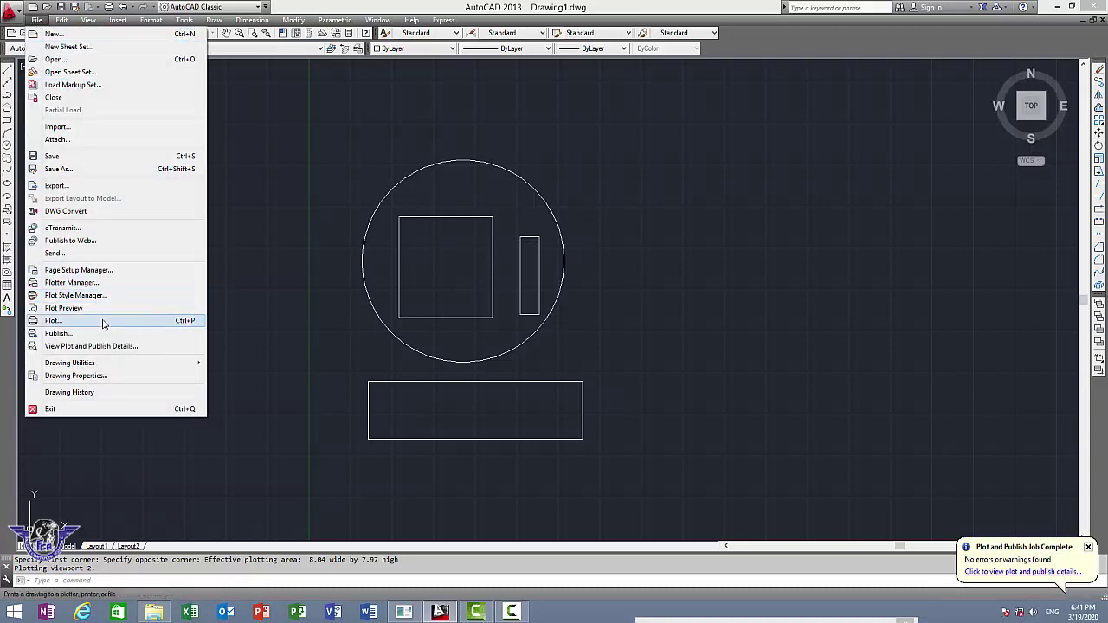
pyautogui.click(102, 321)
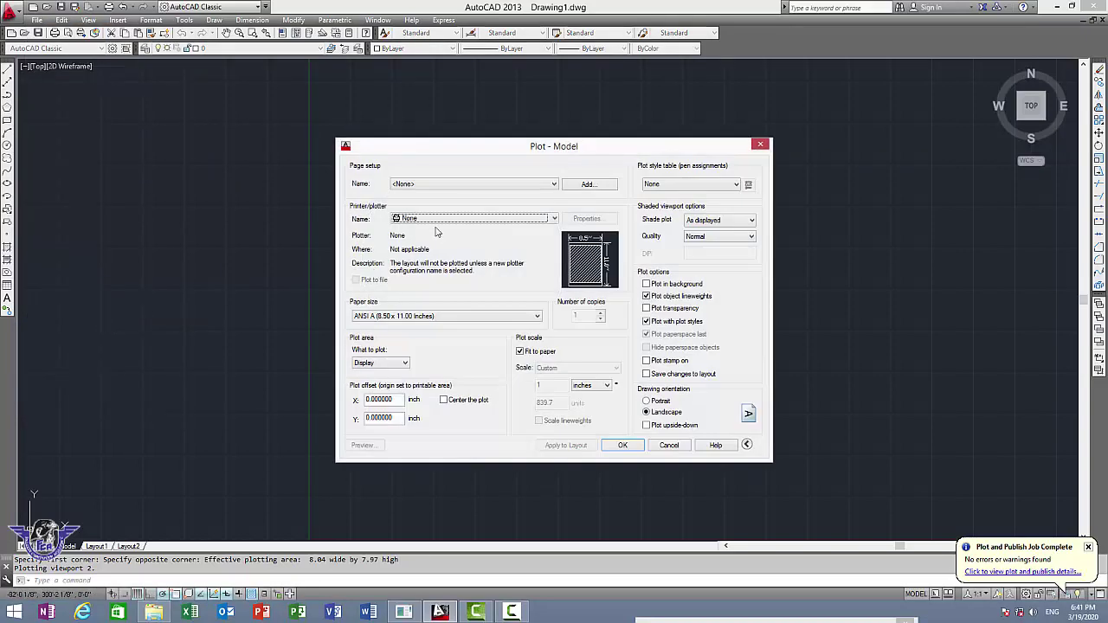
pyautogui.click(438, 219)
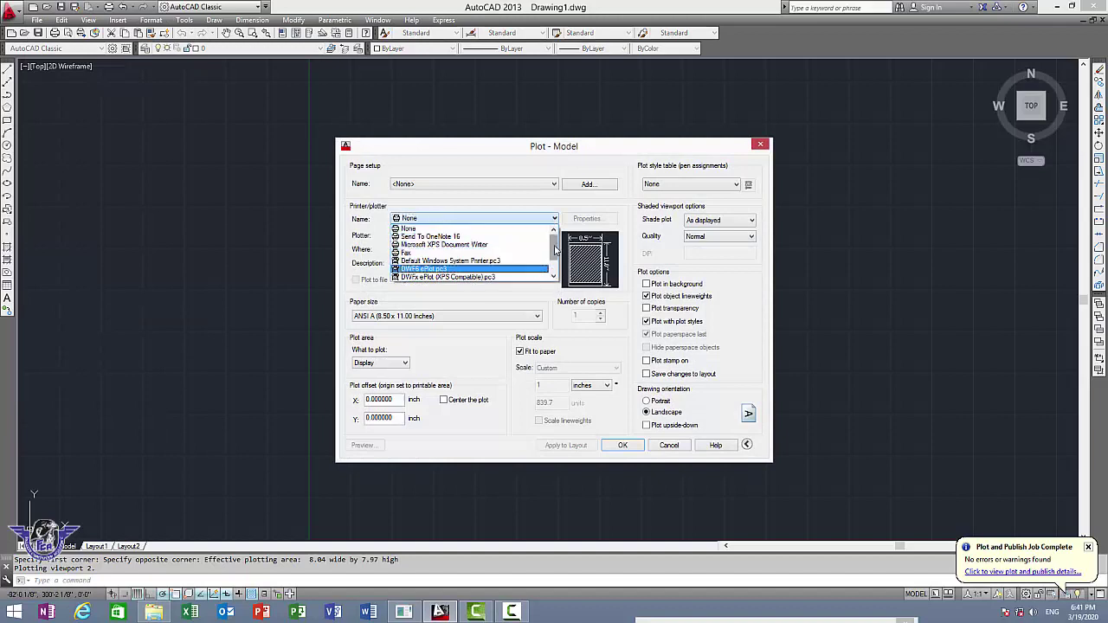
pyautogui.scroll(-1, 558, 275)
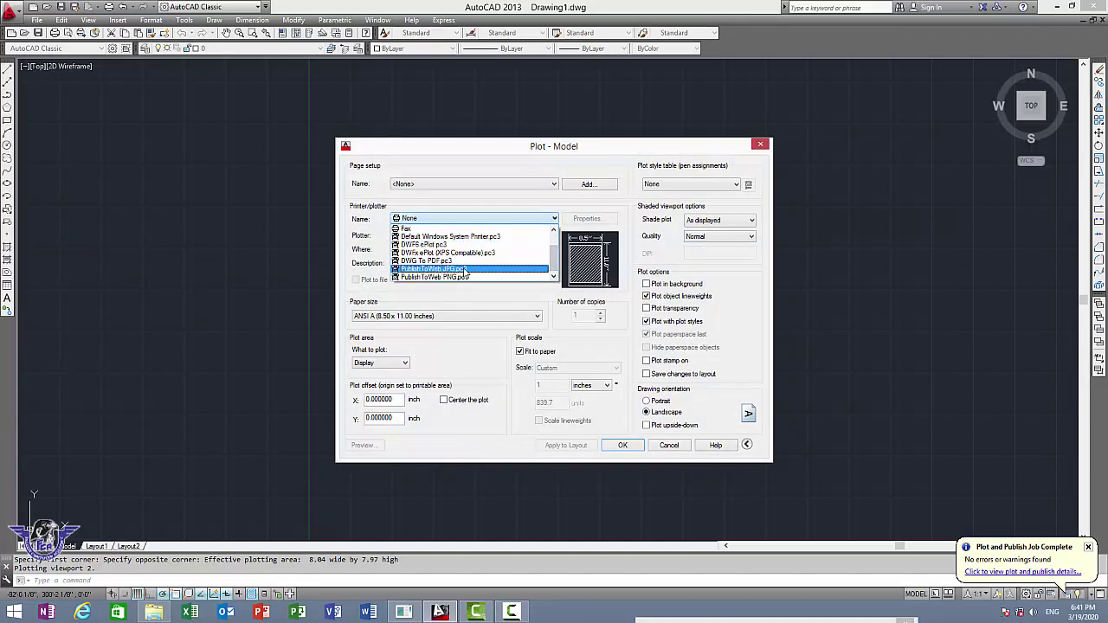
pyautogui.click(466, 269)
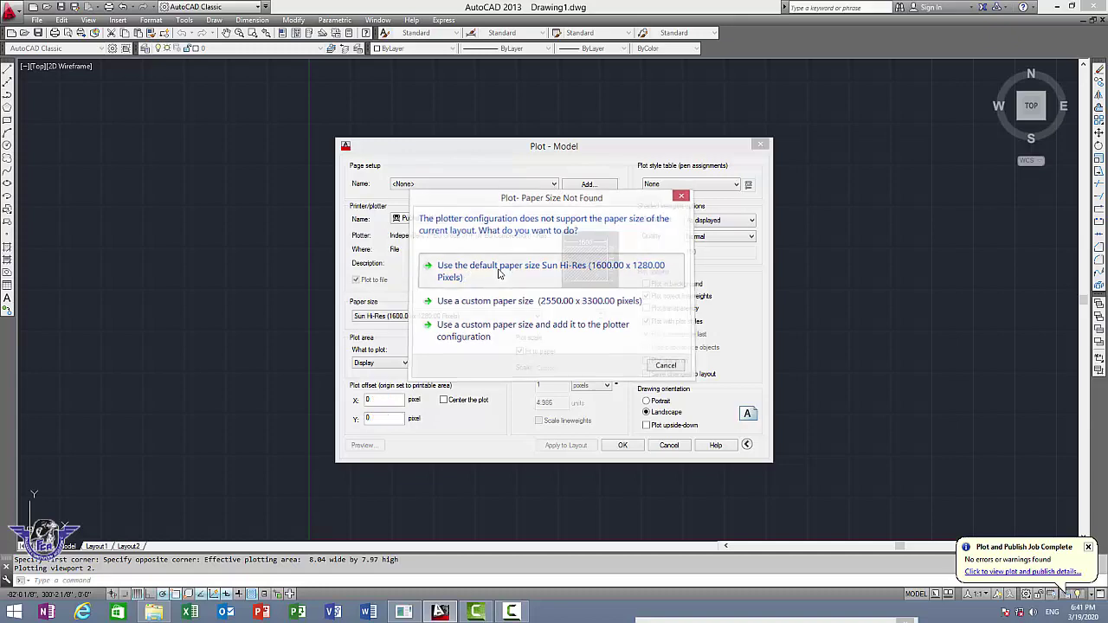
pyautogui.click(500, 273)
# Plot a portrait window around all shapes, saving Drawing1-Model.jpg in the CAD folder.
pyautogui.click(381, 364)
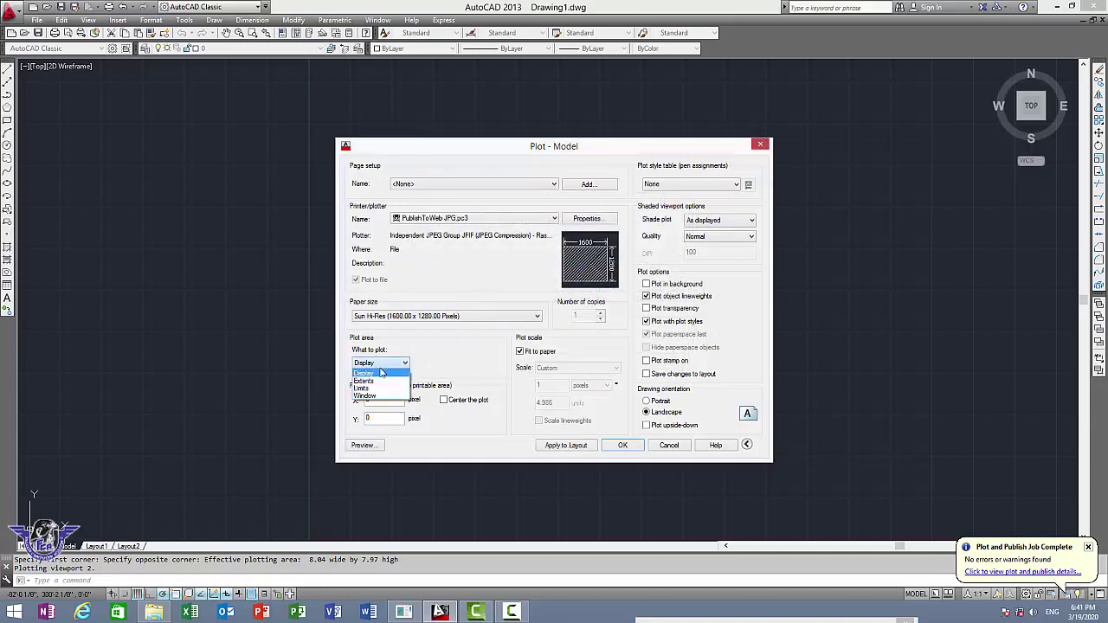
pyautogui.click(376, 399)
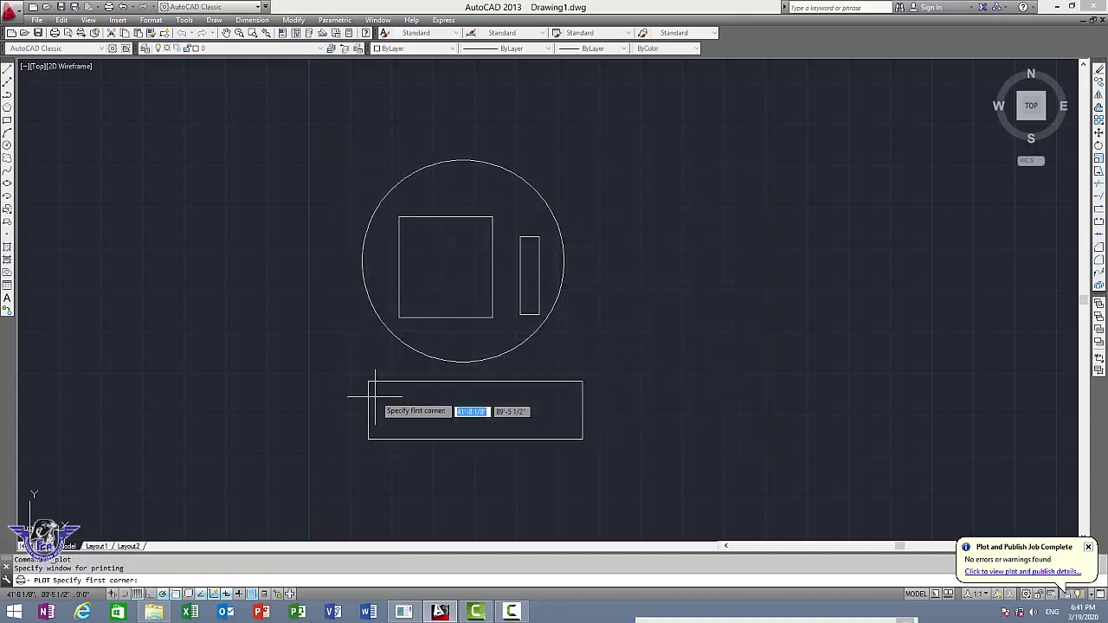
pyautogui.click(306, 137)
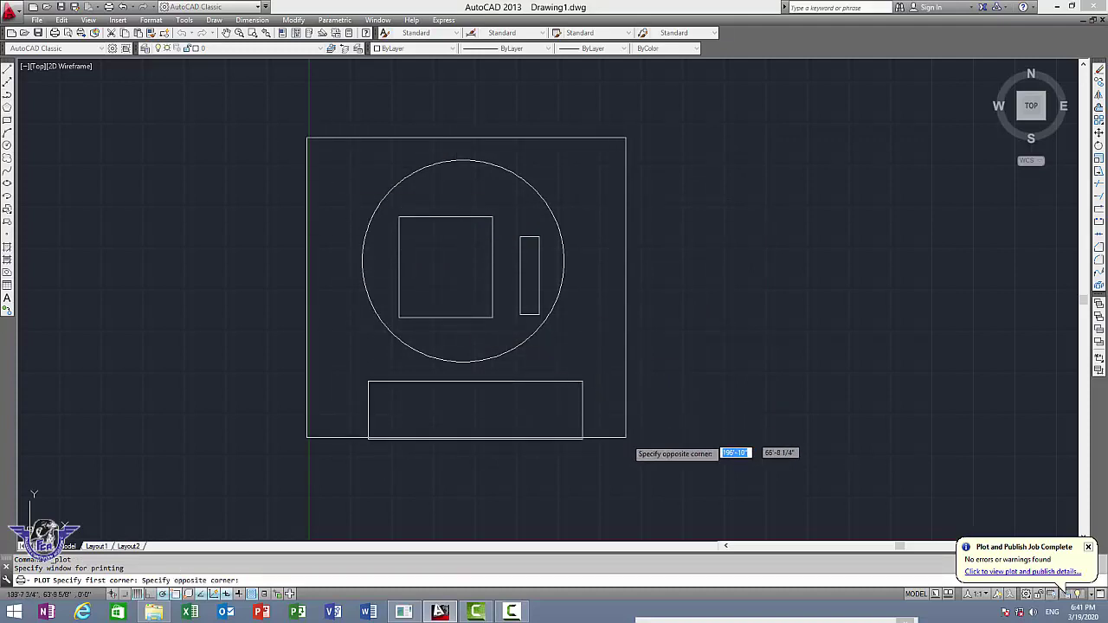
pyautogui.click(640, 471)
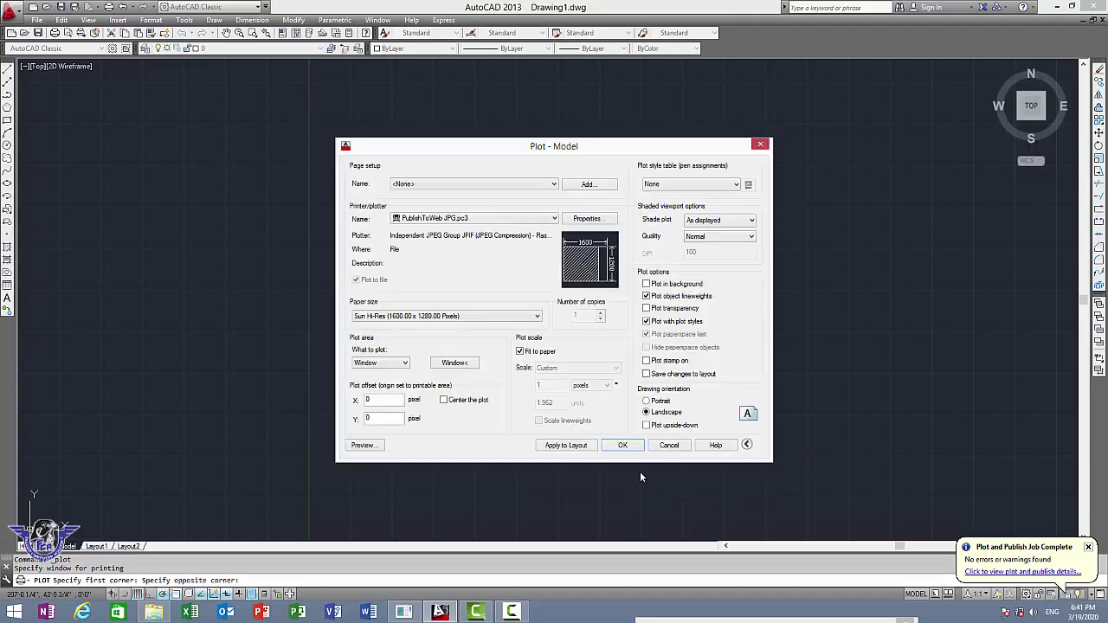
pyautogui.click(655, 401)
pyautogui.click(623, 445)
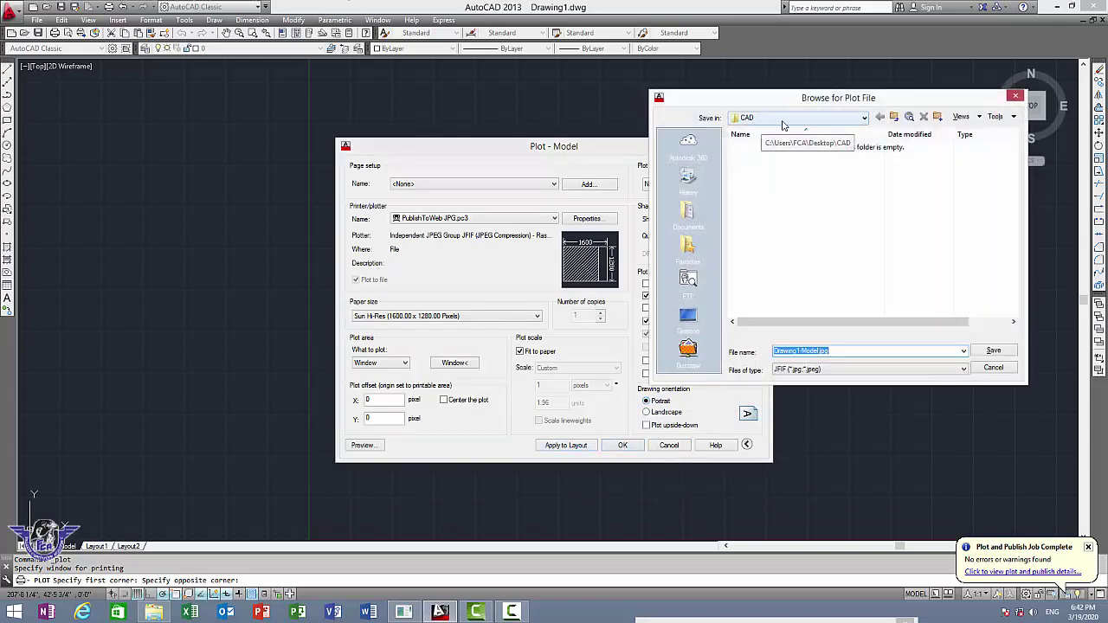
pyautogui.click(994, 351)
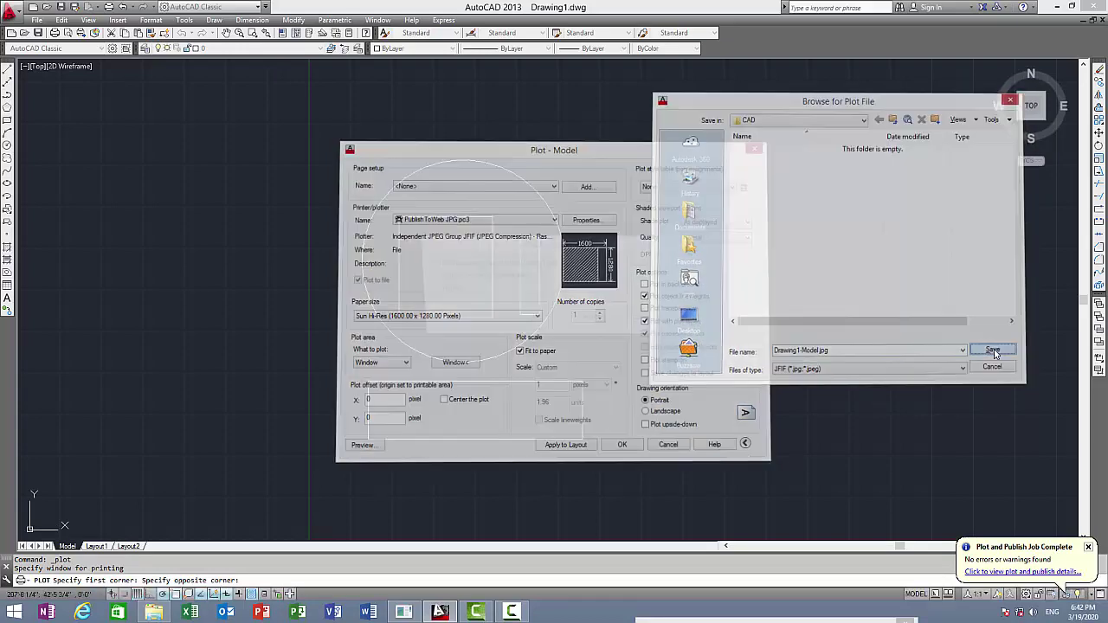
pyautogui.click(1054, 7)
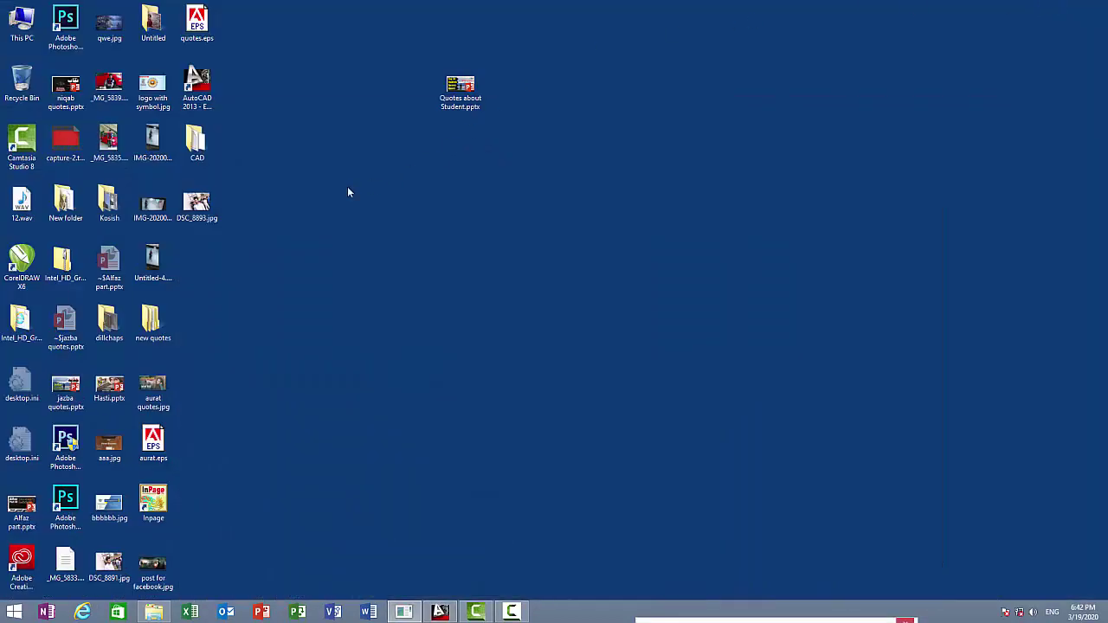
pyautogui.doubleClick(196, 141)
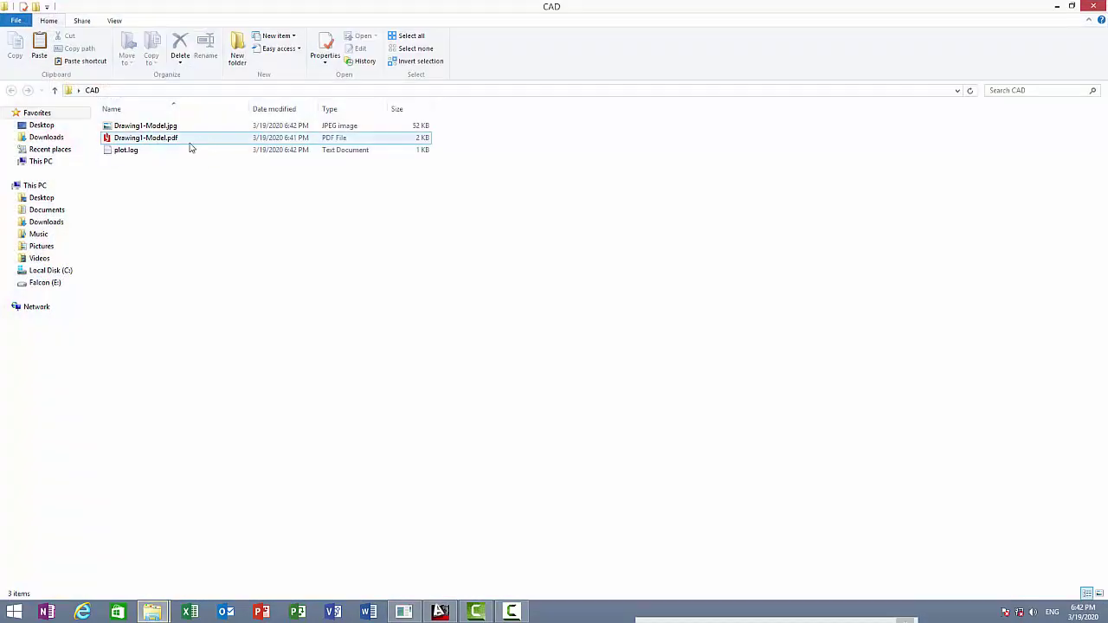
pyautogui.doubleClick(161, 125)
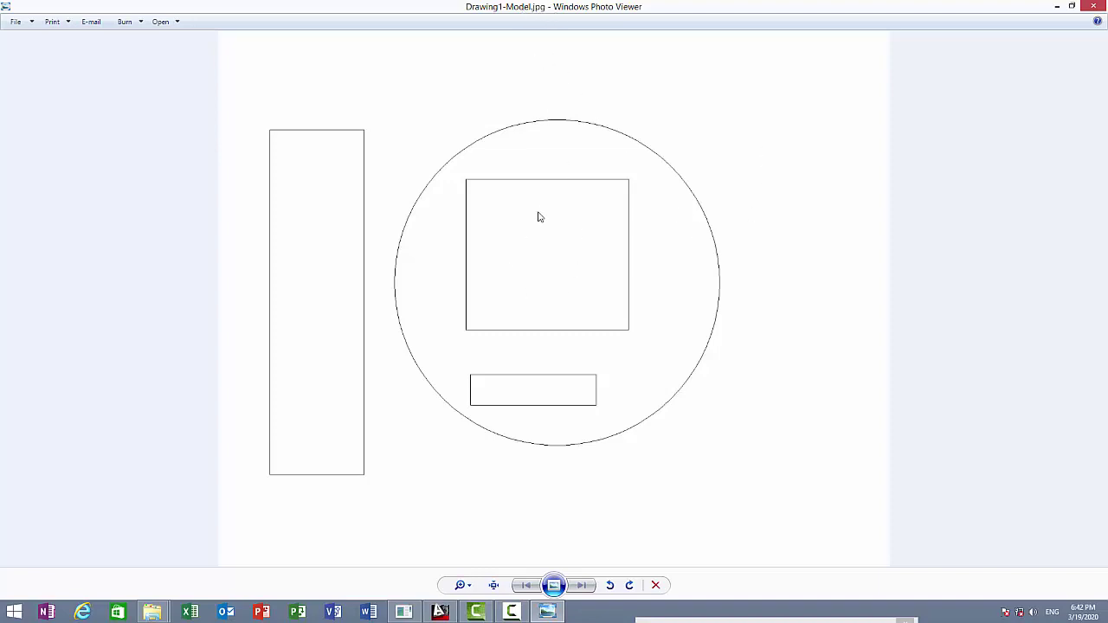
pyautogui.click(1093, 6)
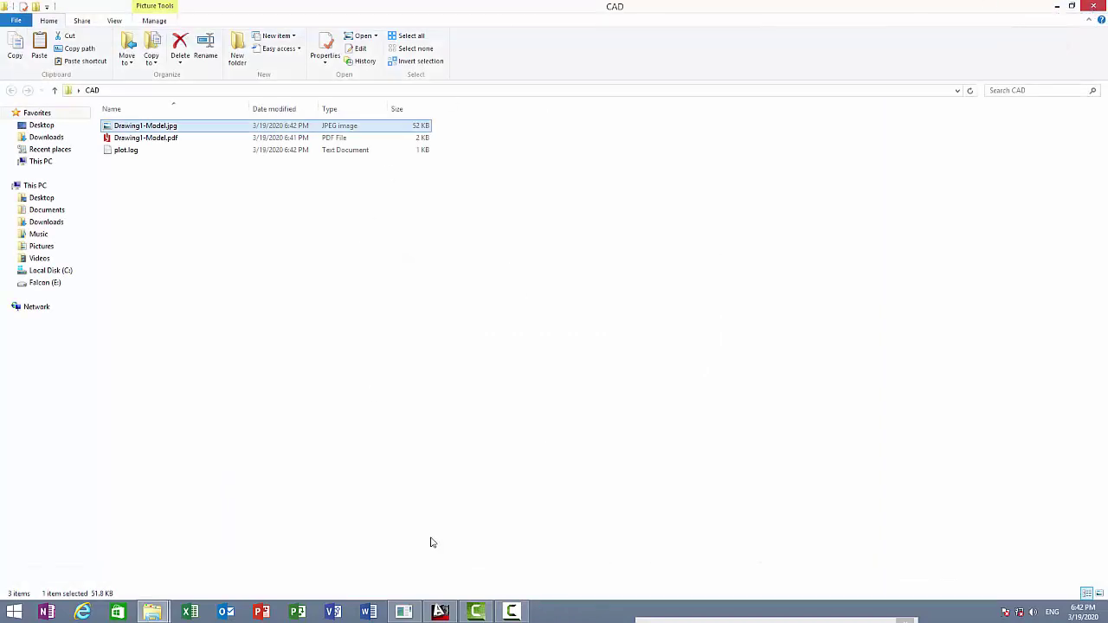
pyautogui.click(1096, 6)
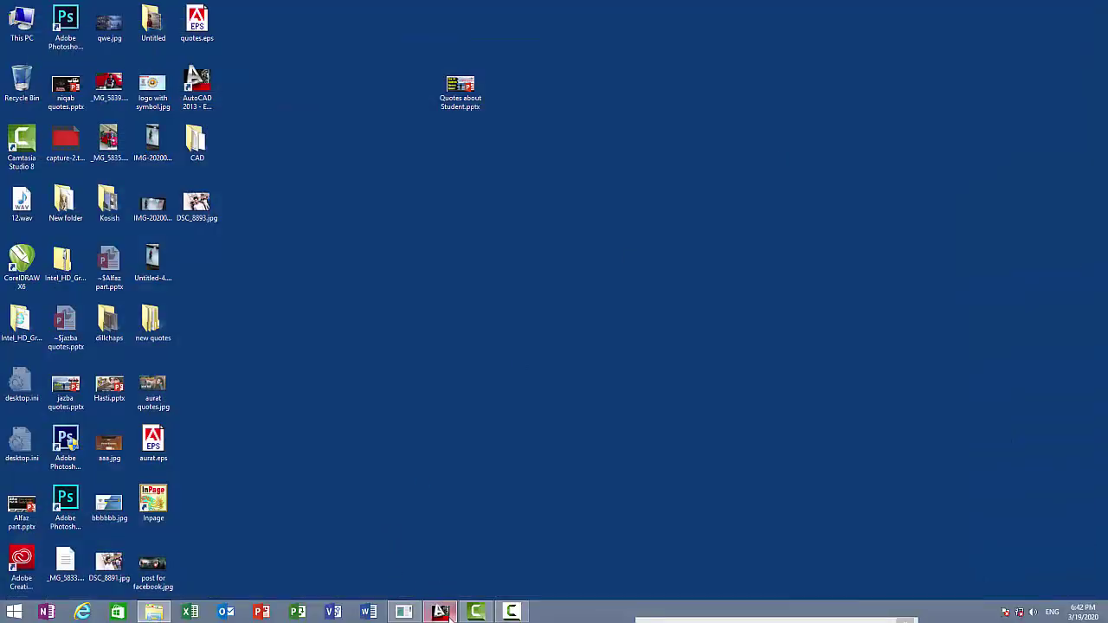
pyautogui.click(440, 612)
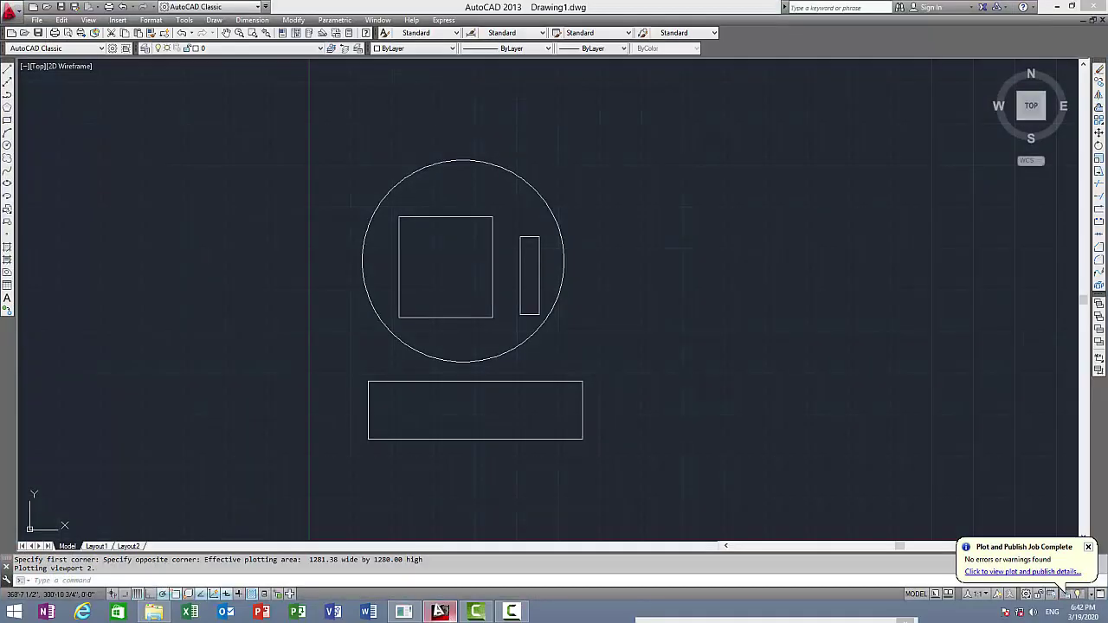
# Start a new plot using PublishToWeb PNG with the Sun Hi-Res paper size.
pyautogui.click(35, 20)
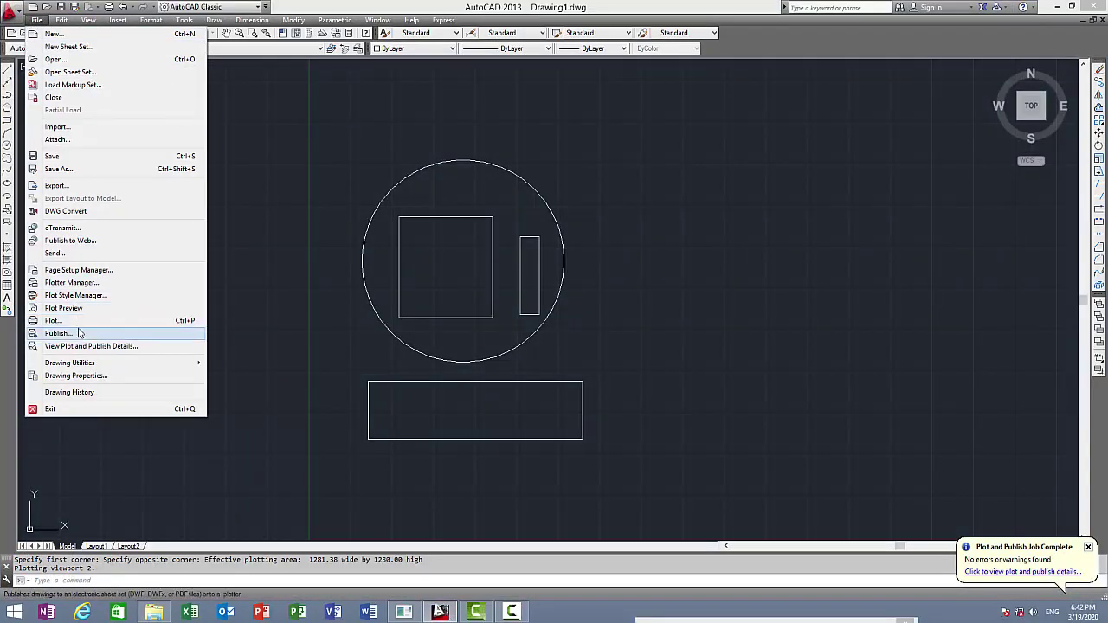
pyautogui.click(53, 320)
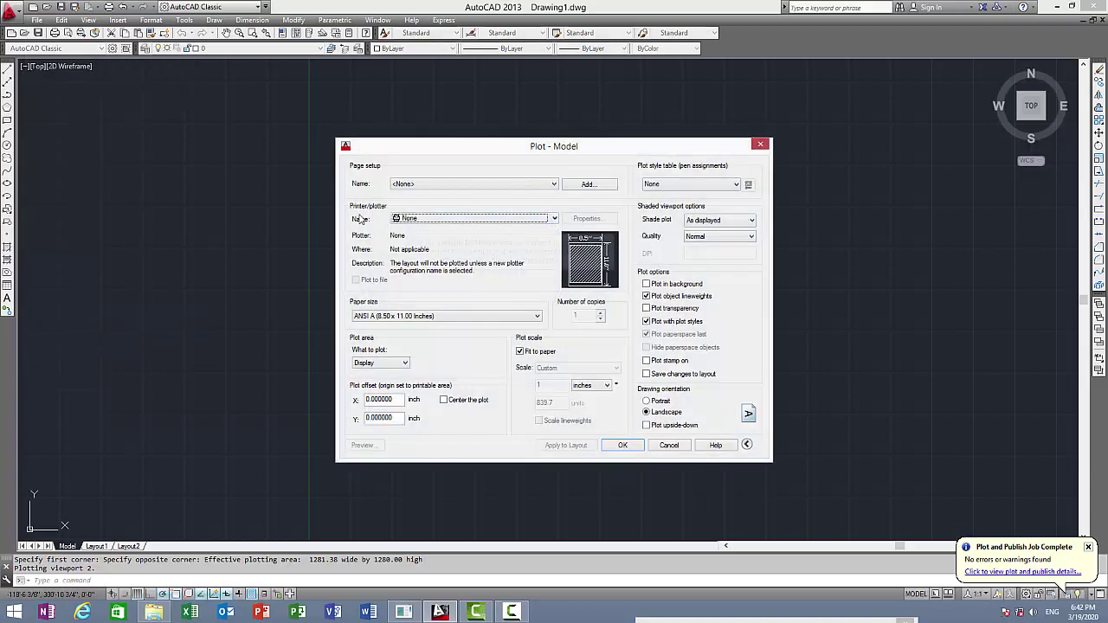
pyautogui.click(423, 219)
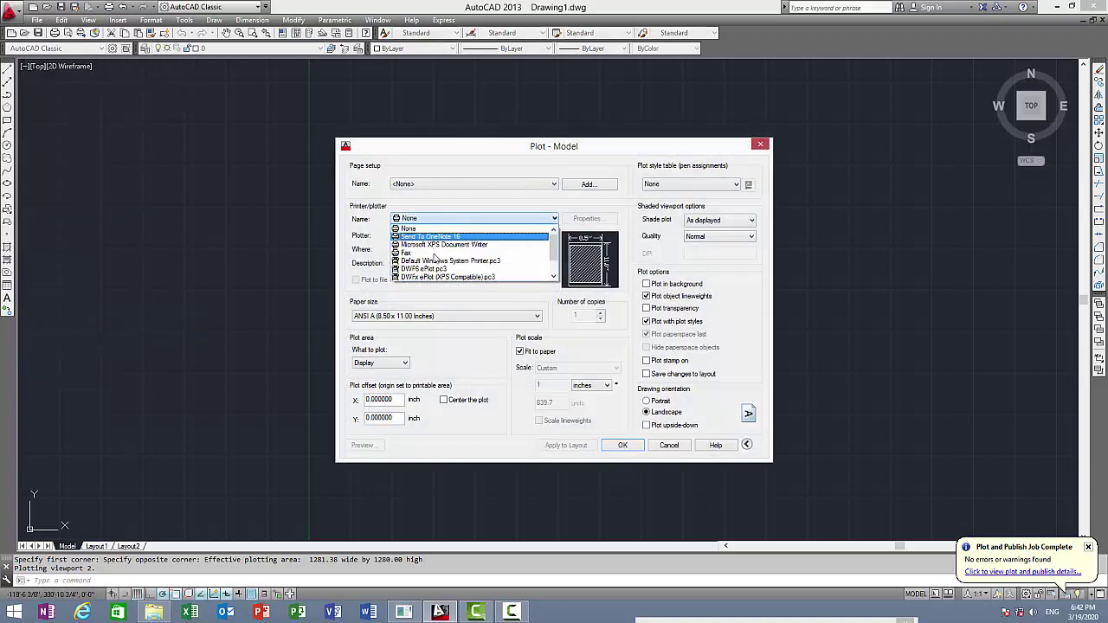
pyautogui.scroll(-1, 494, 269)
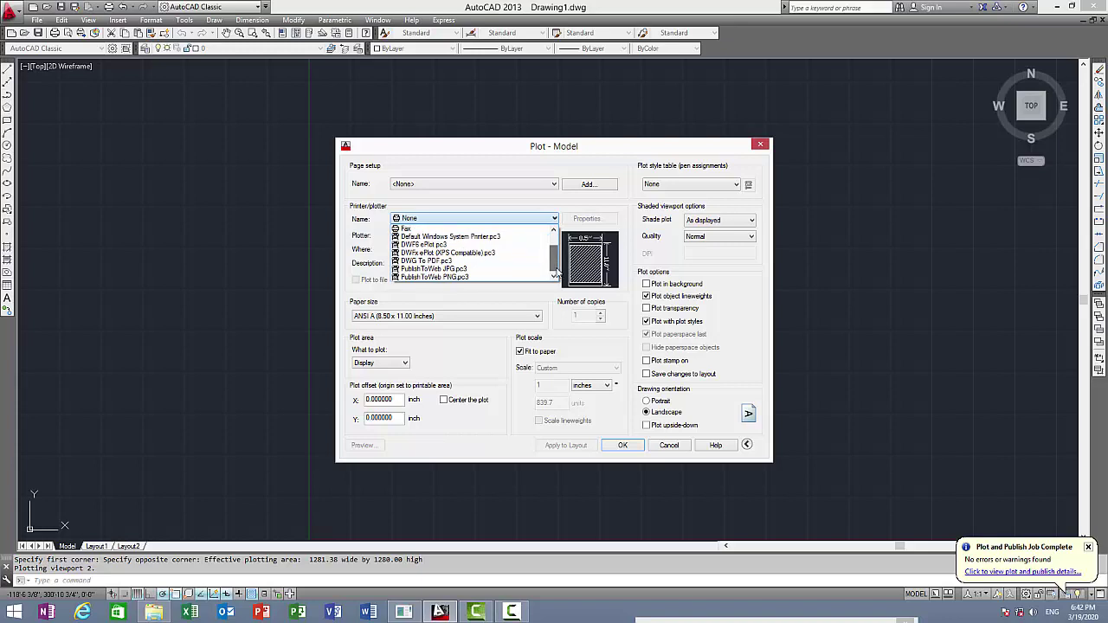
pyautogui.click(481, 279)
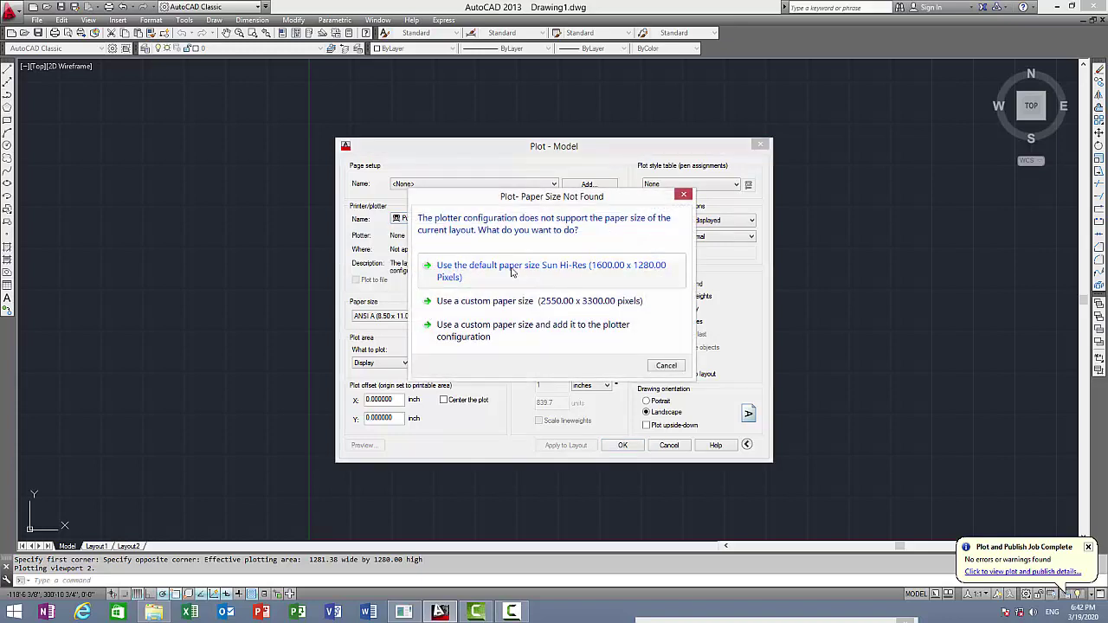
pyautogui.click(512, 272)
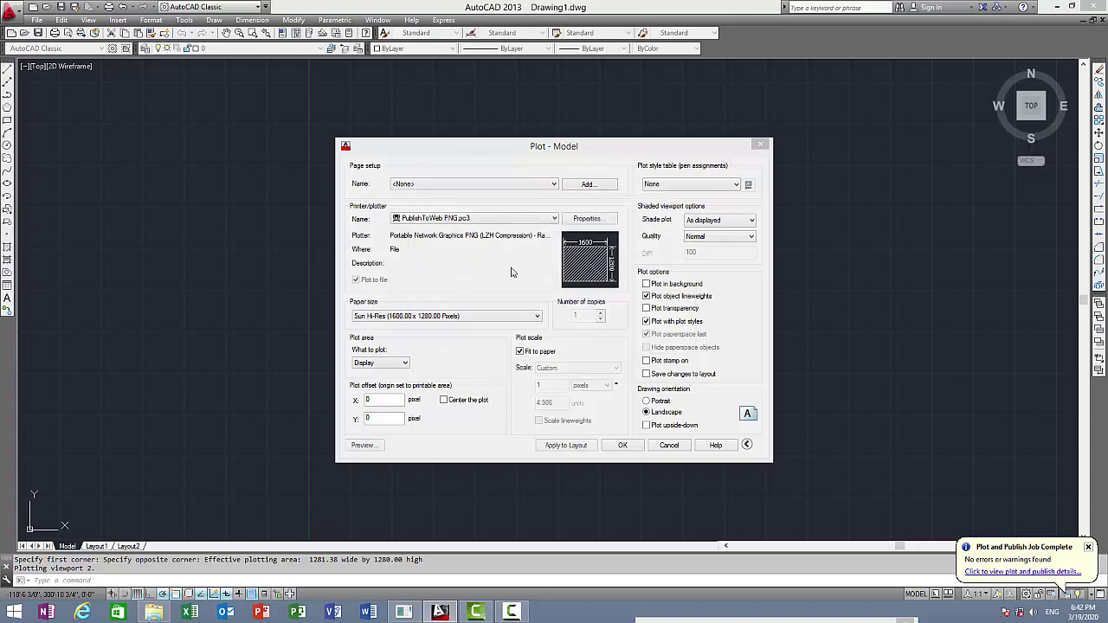
# Set the plot area to a window around the shapes in portrait orientation.
pyautogui.click(391, 364)
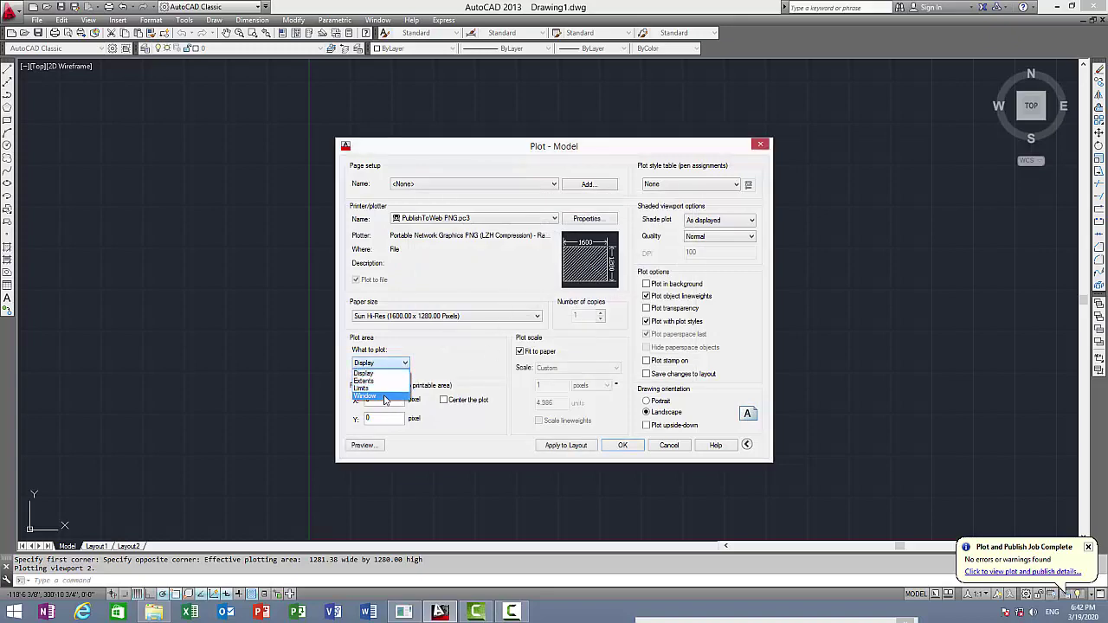
pyautogui.click(386, 397)
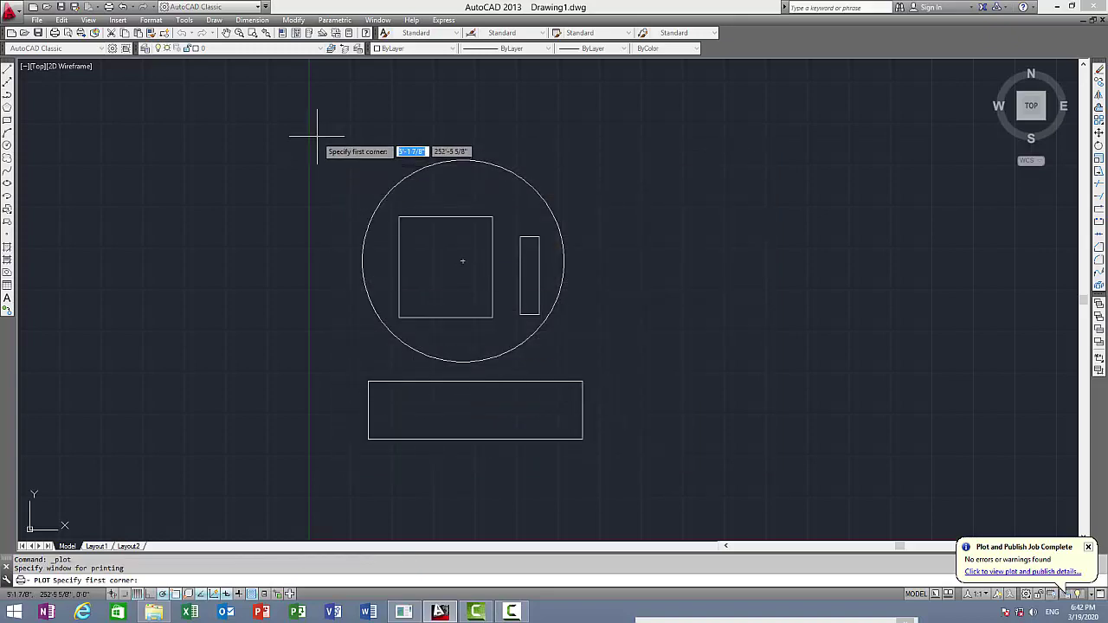
pyautogui.click(318, 131)
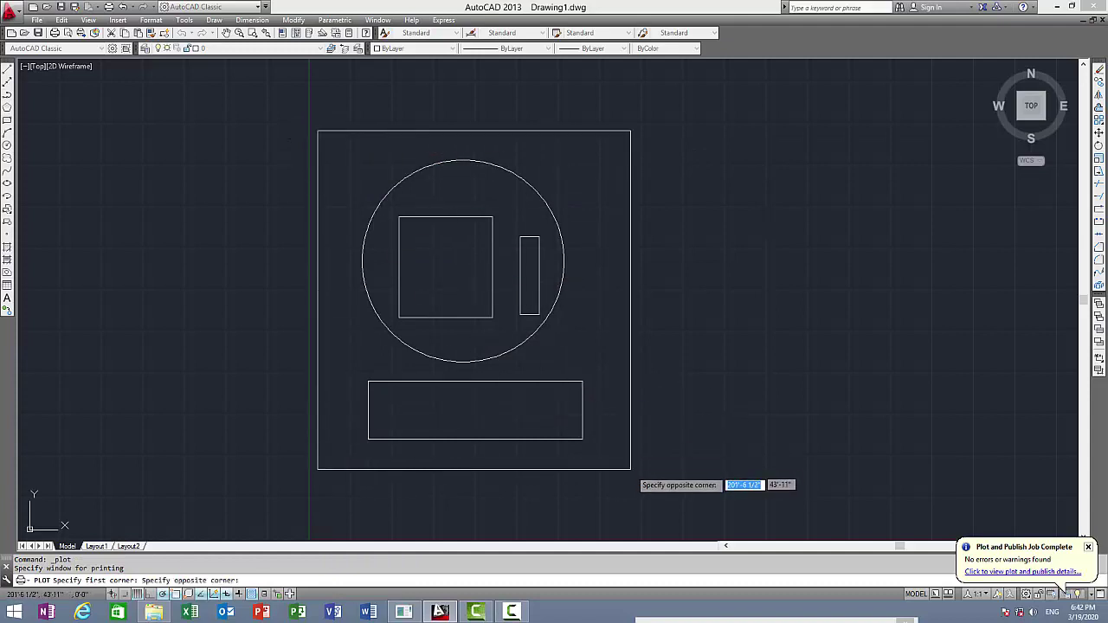
pyautogui.click(630, 469)
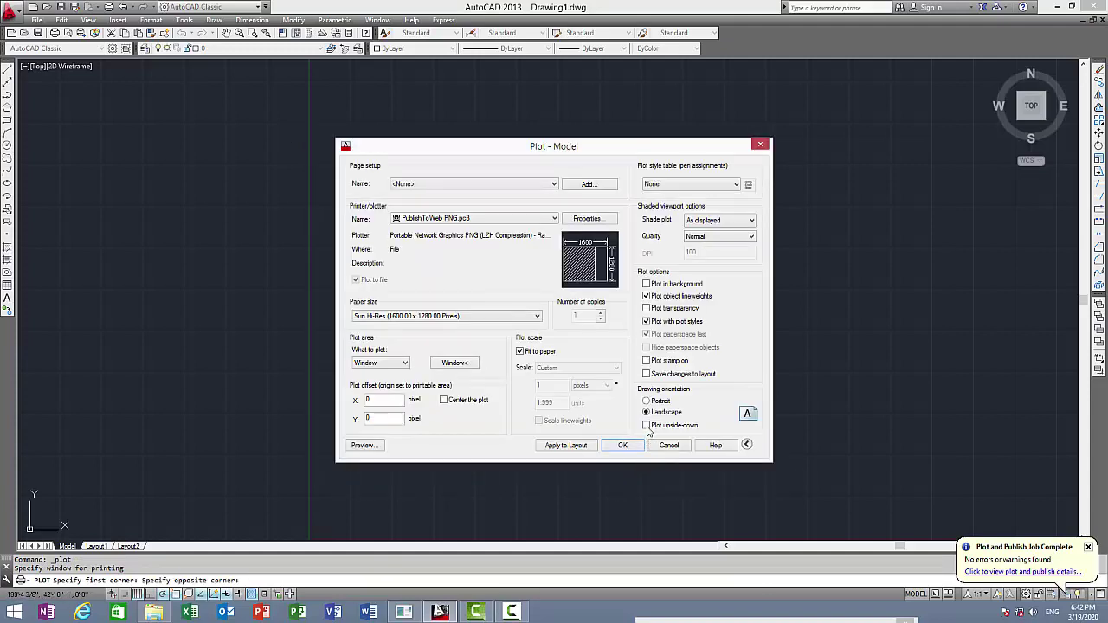
pyautogui.click(645, 401)
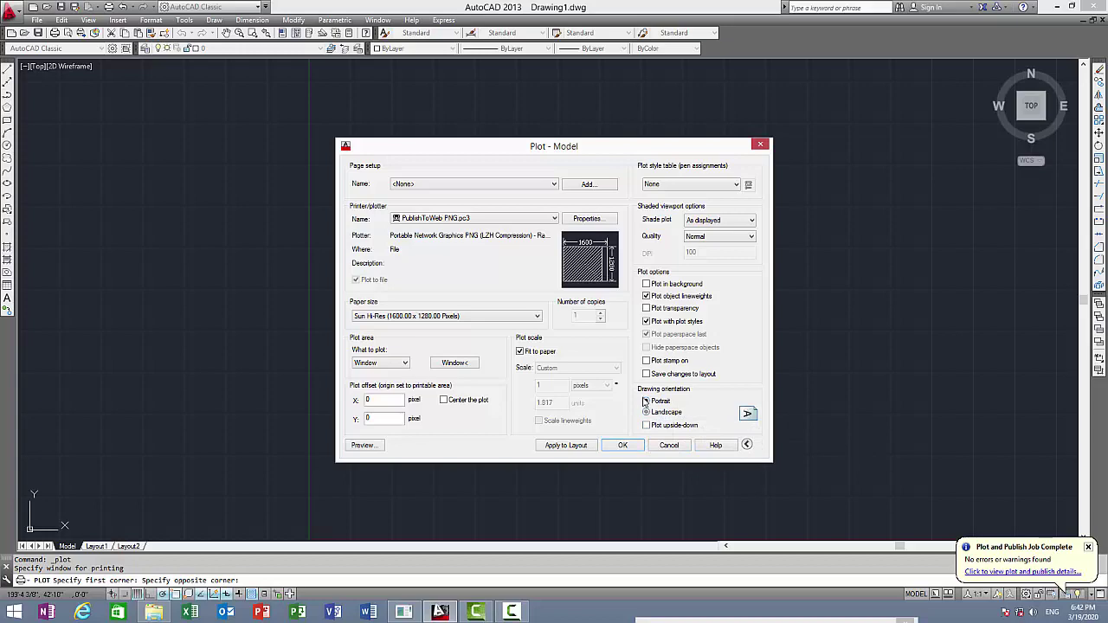
pyautogui.click(645, 401)
pyautogui.moveTo(569, 149); pyautogui.dragTo(792, 112)
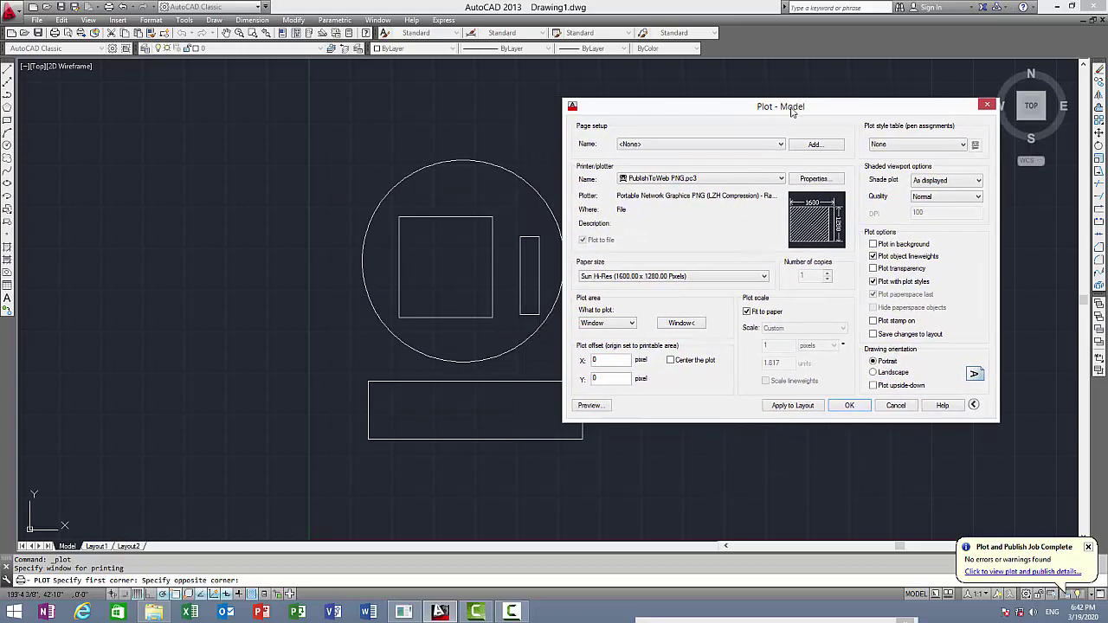
# Save the plot as Drawing11-Model.png in the CAD folder.
pyautogui.click(849, 407)
pyautogui.click(800, 352)
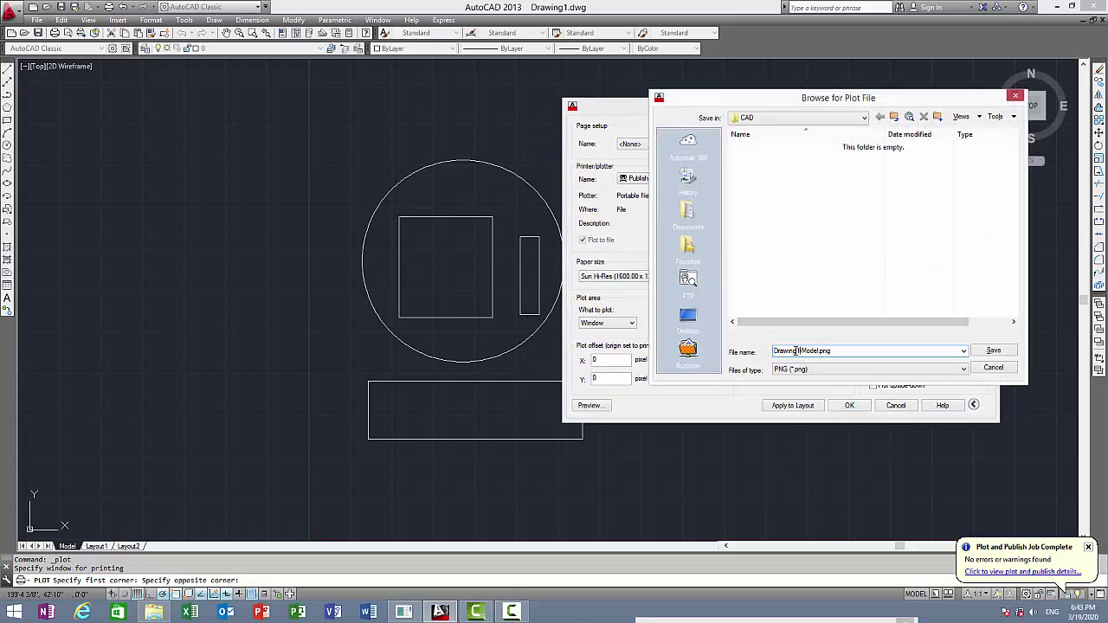
pyautogui.write('1')
pyautogui.click(976, 351)
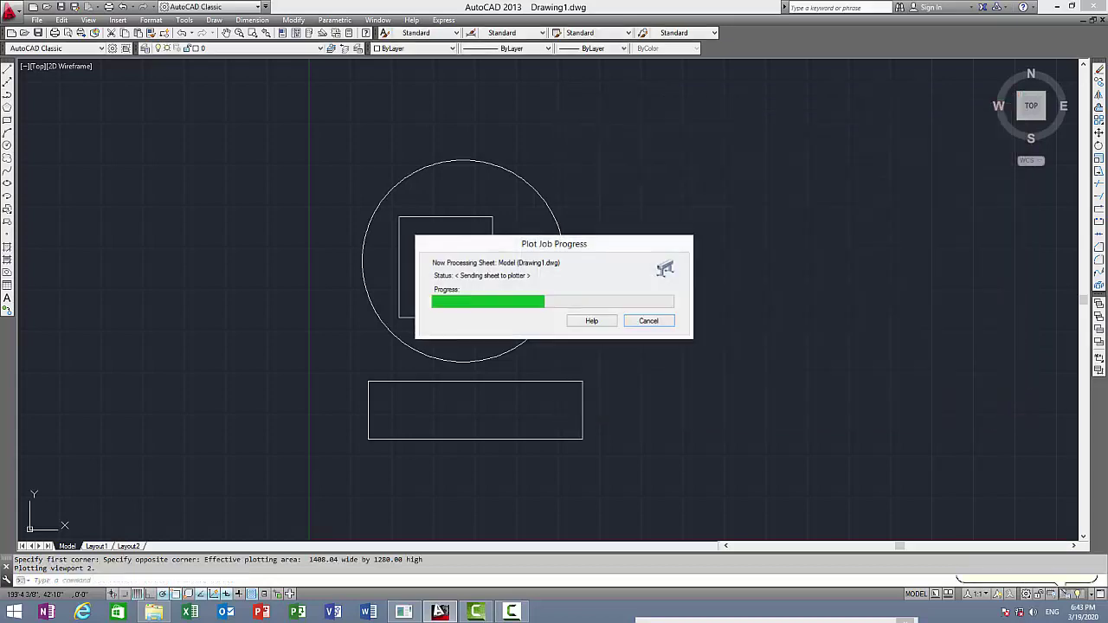
# Minimise AutoCAD, view Drawing11-Model.png from the CAD folder, then close the viewer and folder.
pyautogui.click(1060, 6)
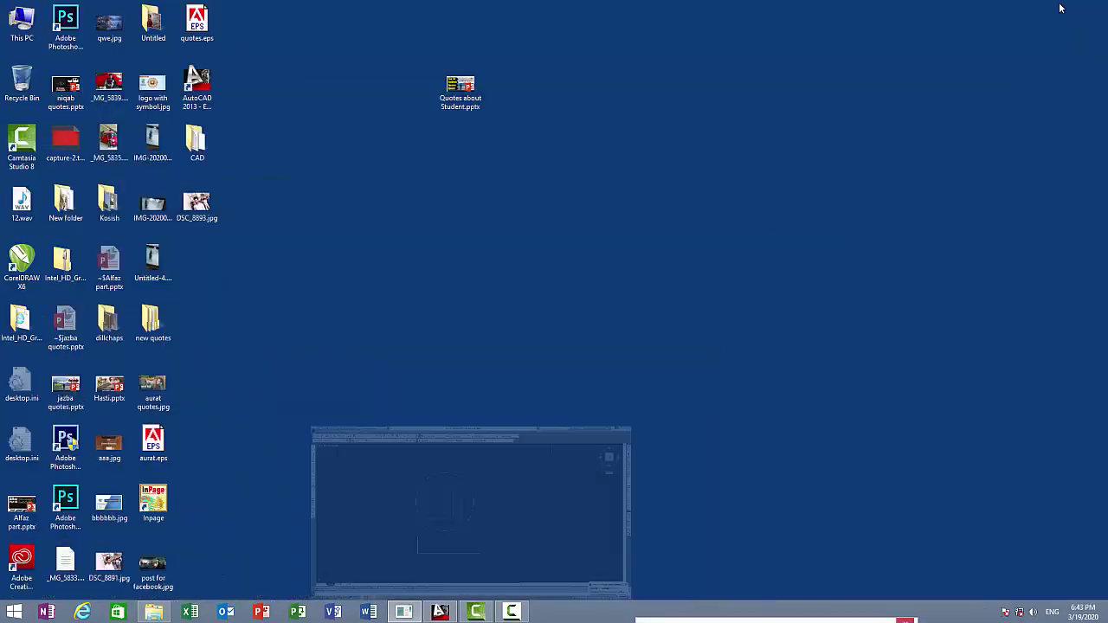
pyautogui.doubleClick(206, 149)
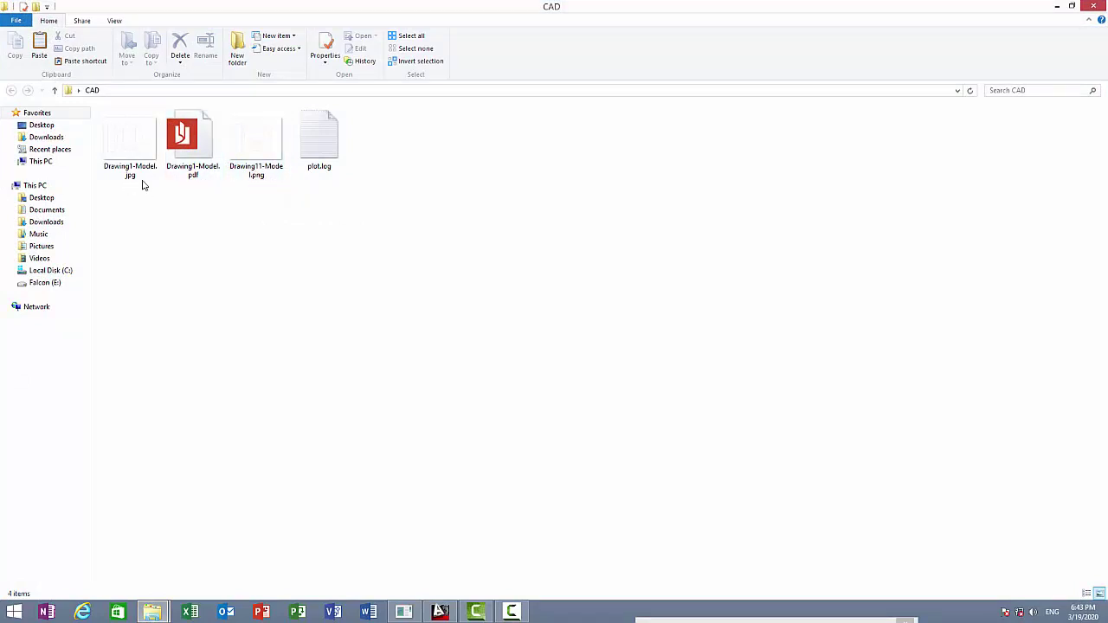
pyautogui.doubleClick(249, 149)
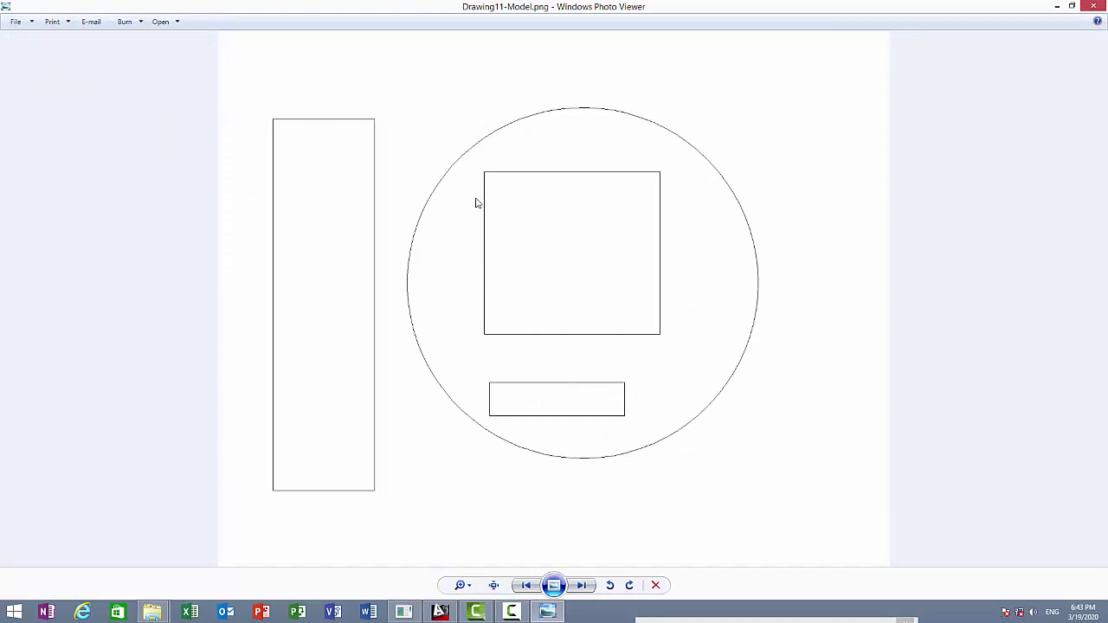
pyautogui.click(1102, 5)
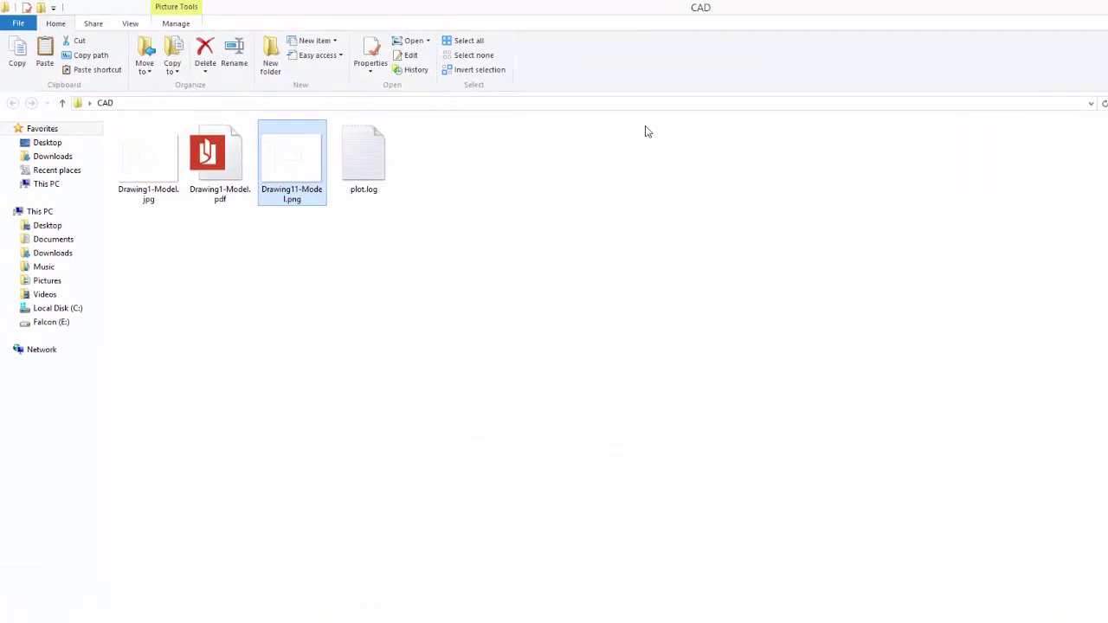
pyautogui.press('super+d')
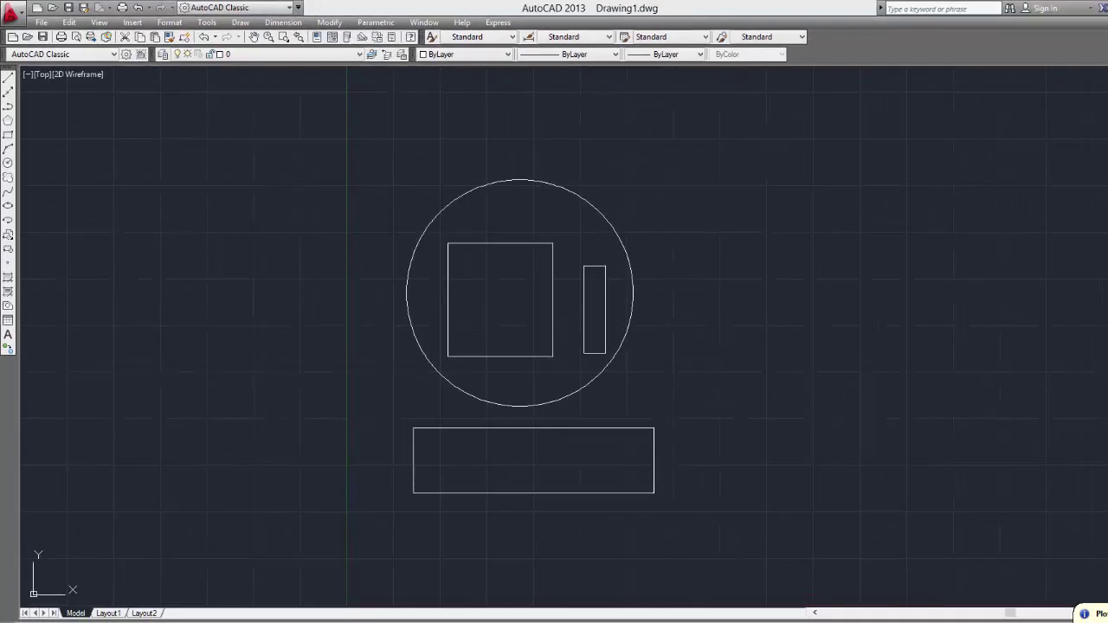
# Select all four shapes with Ctrl+A and delete them, leaving model space empty.
pyautogui.click(751, 128)
pyautogui.hotkey('ctrl', 'a')
pyautogui.press('Delete')
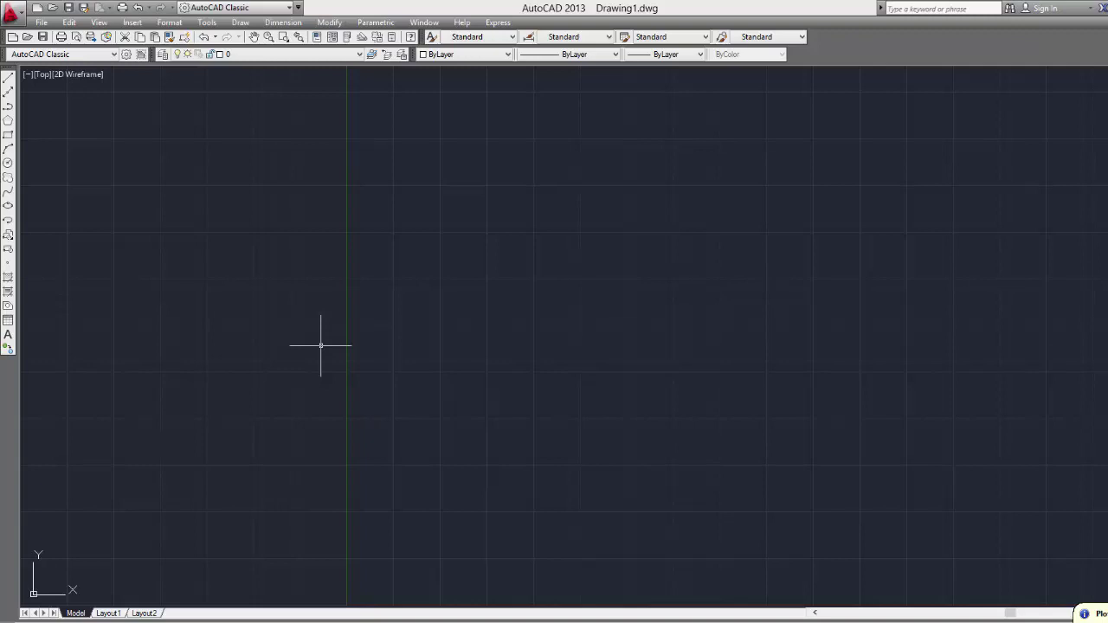
# Zoom to the drawing's extents with Z, E.
pyautogui.write('z')
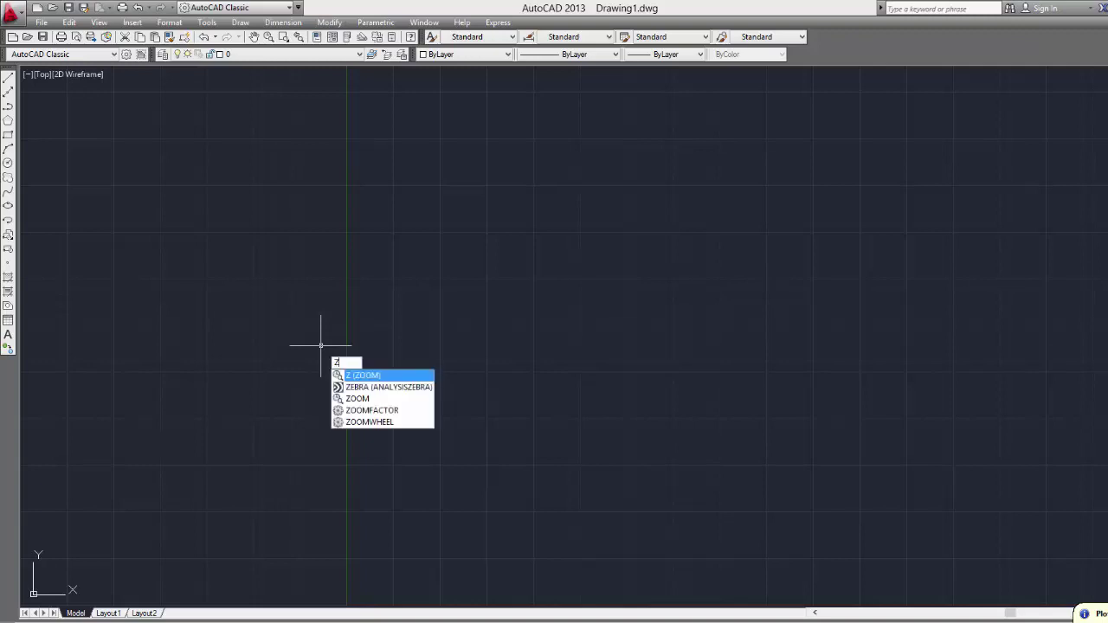
pyautogui.press('Return')
pyautogui.write('e')
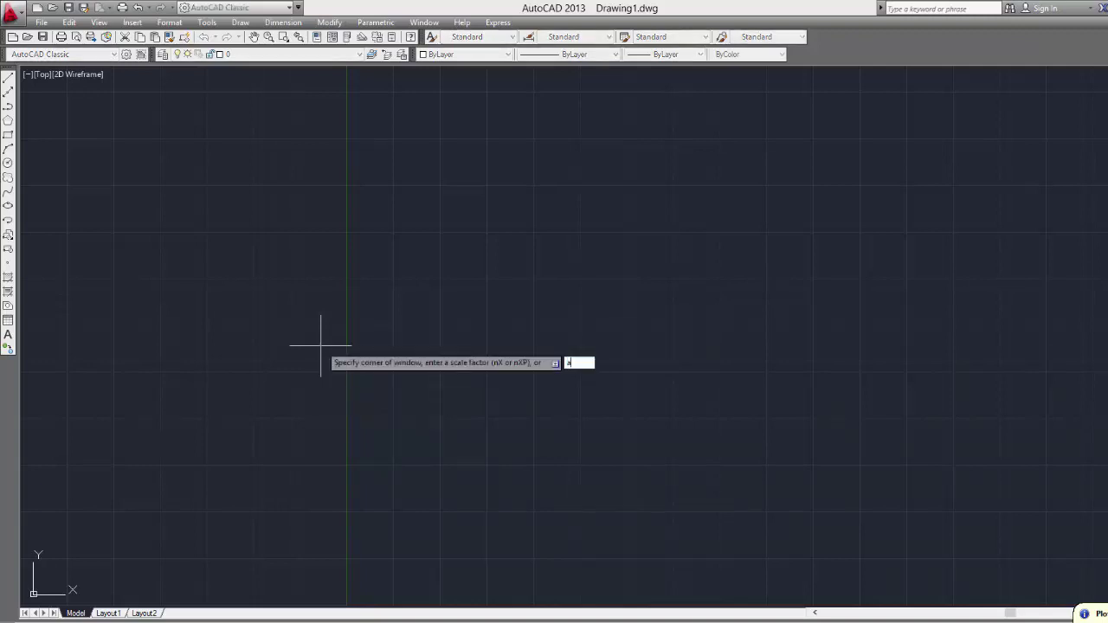
pyautogui.press('Return')
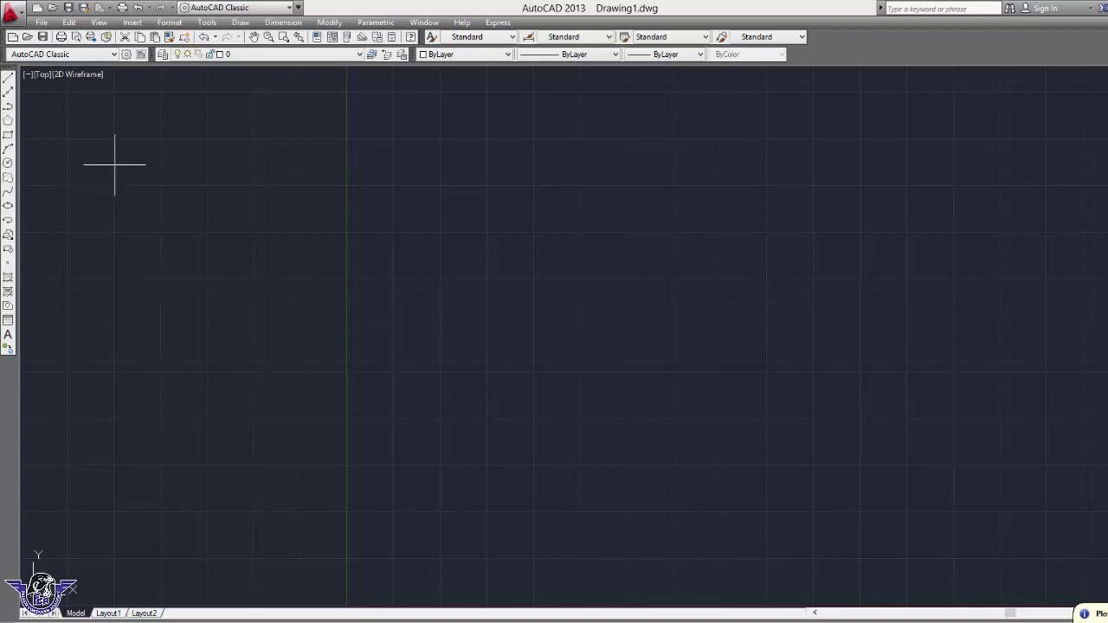
# Save the drawing as the acad.dwt drawing template, replacing the existing file and accepting the template options.
pyautogui.click(38, 24)
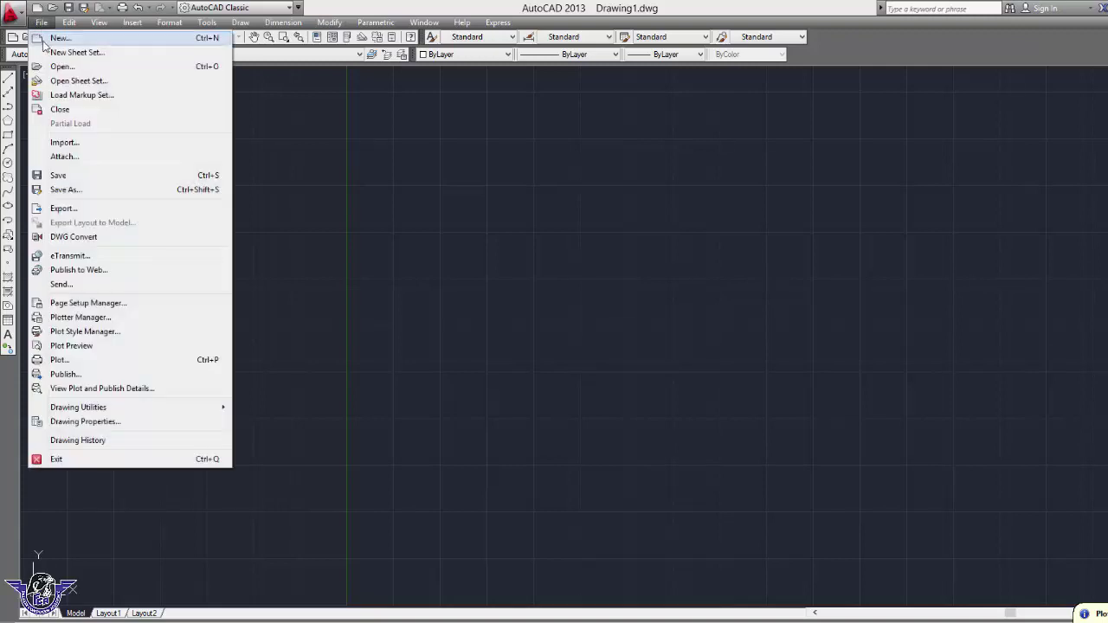
pyautogui.click(83, 188)
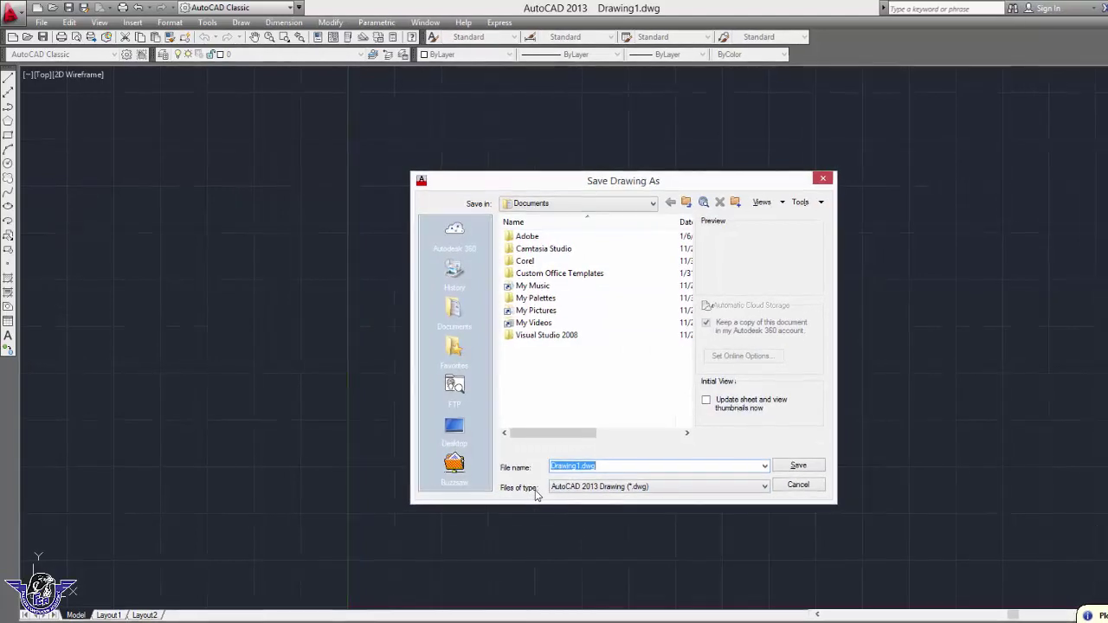
pyautogui.click(615, 487)
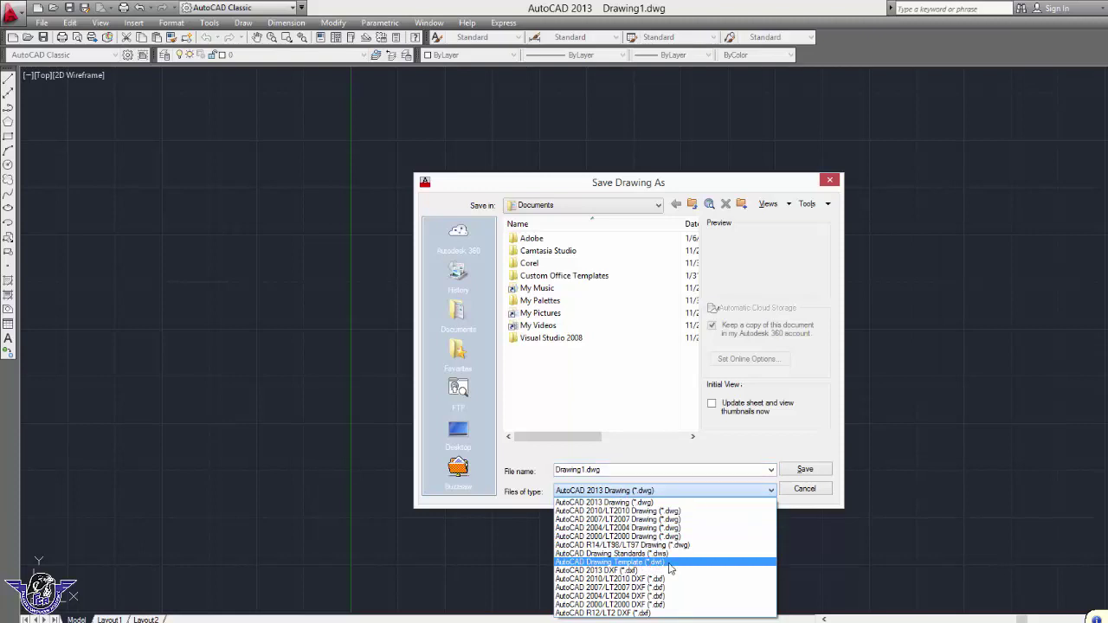
pyautogui.click(681, 566)
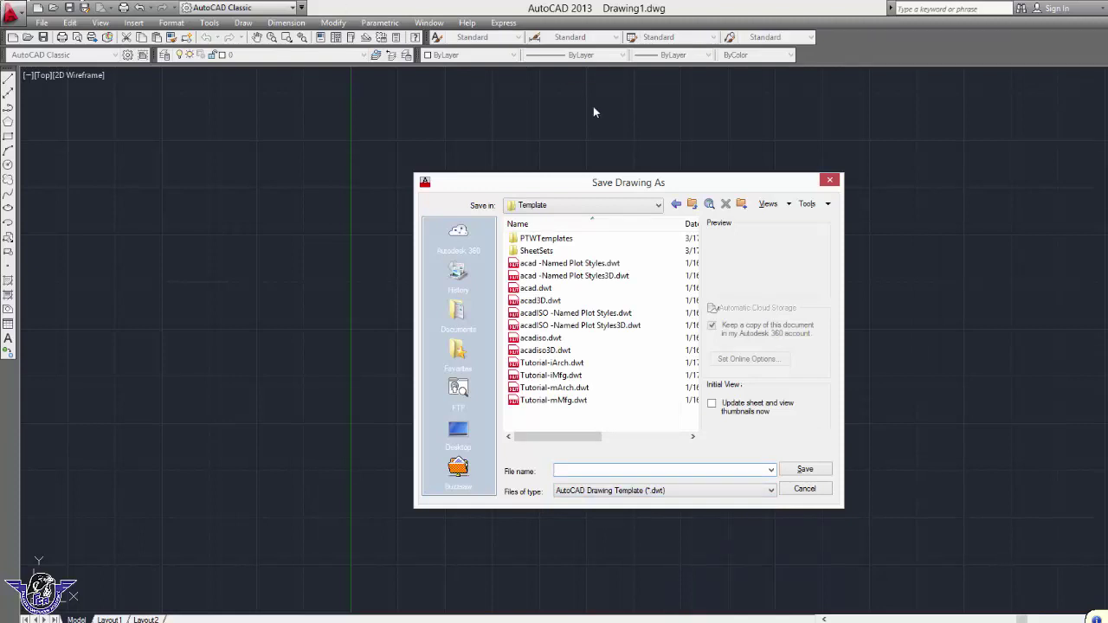
pyautogui.click(544, 289)
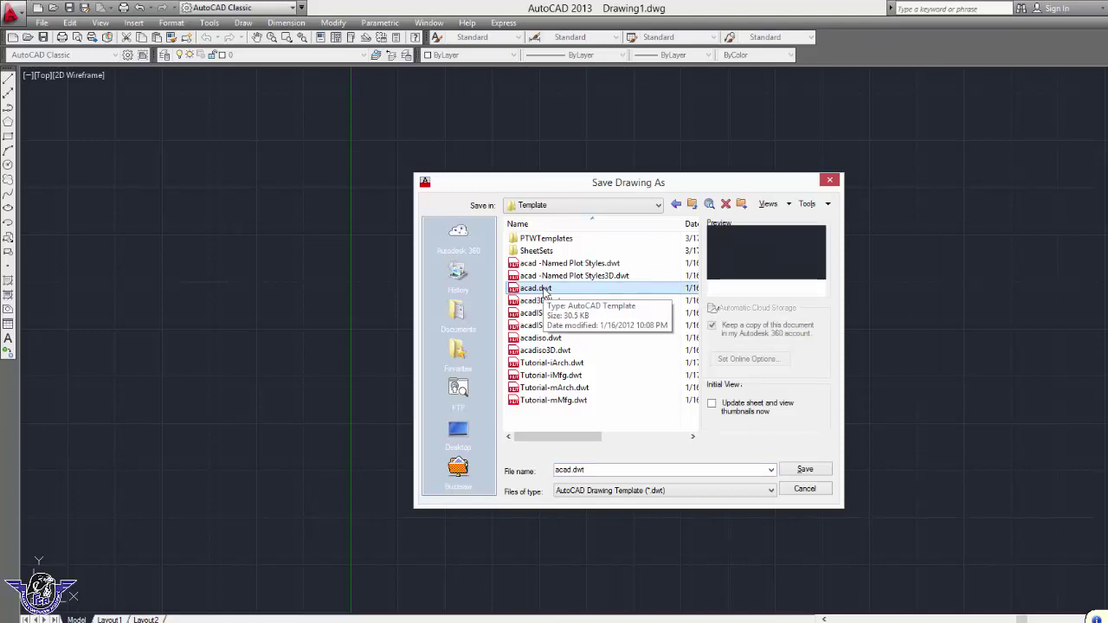
pyautogui.click(818, 472)
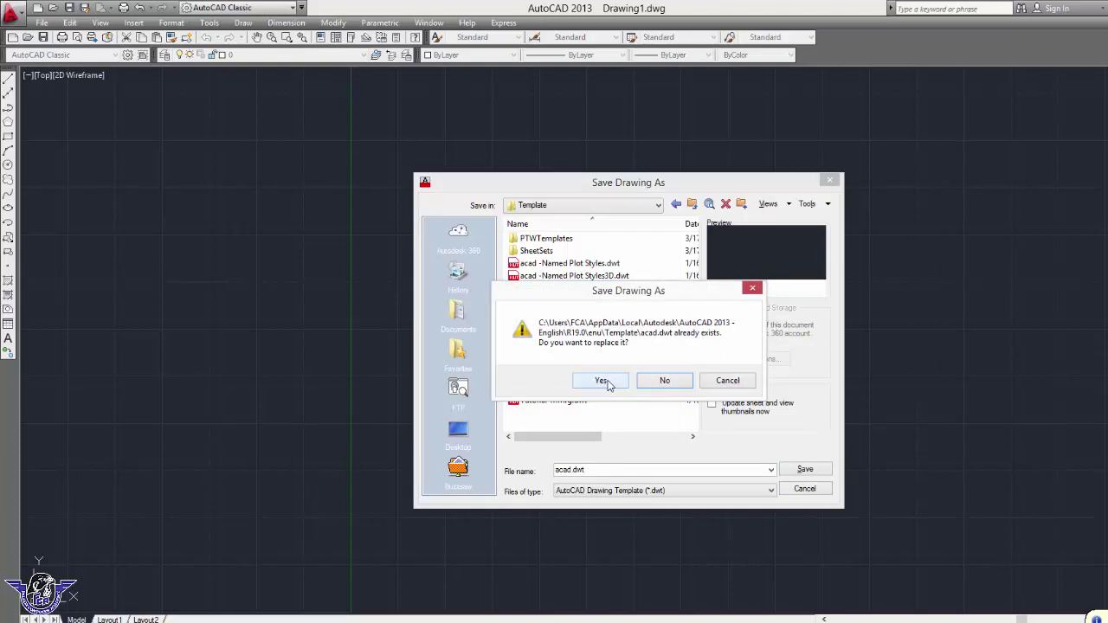
pyautogui.click(609, 381)
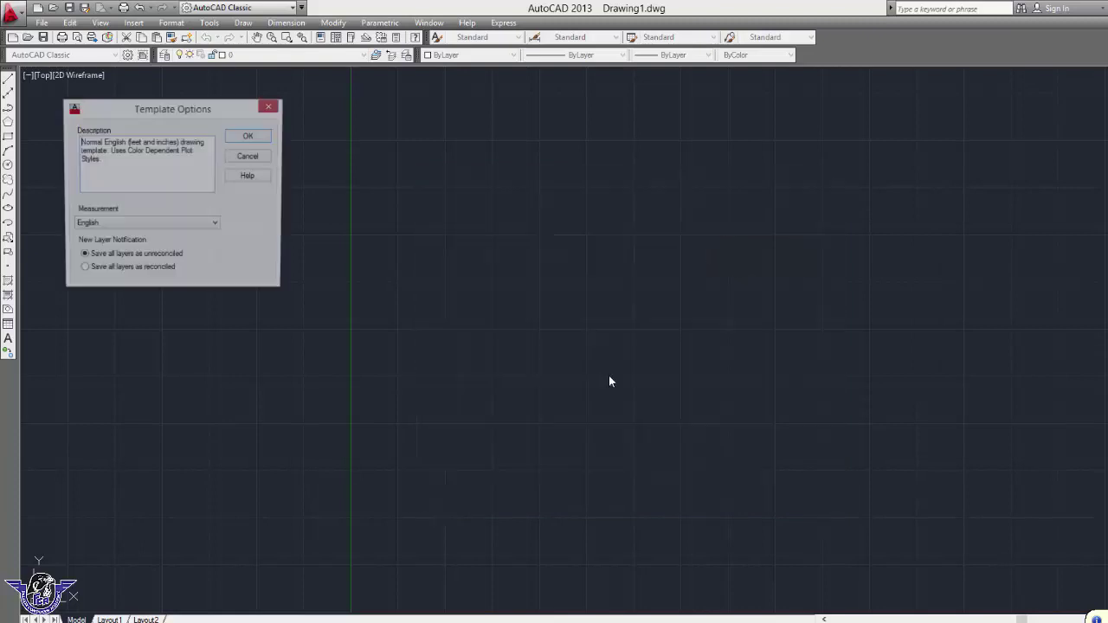
pyautogui.click(250, 137)
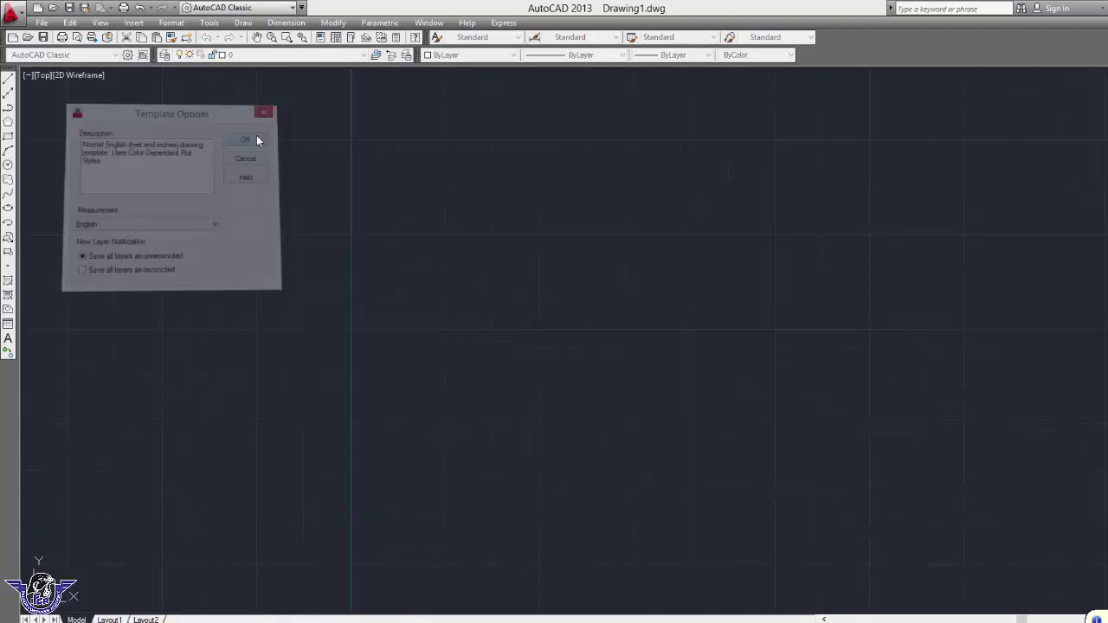
# Start a new drawing based on the acad.dwt template.
pyautogui.click(12, 37)
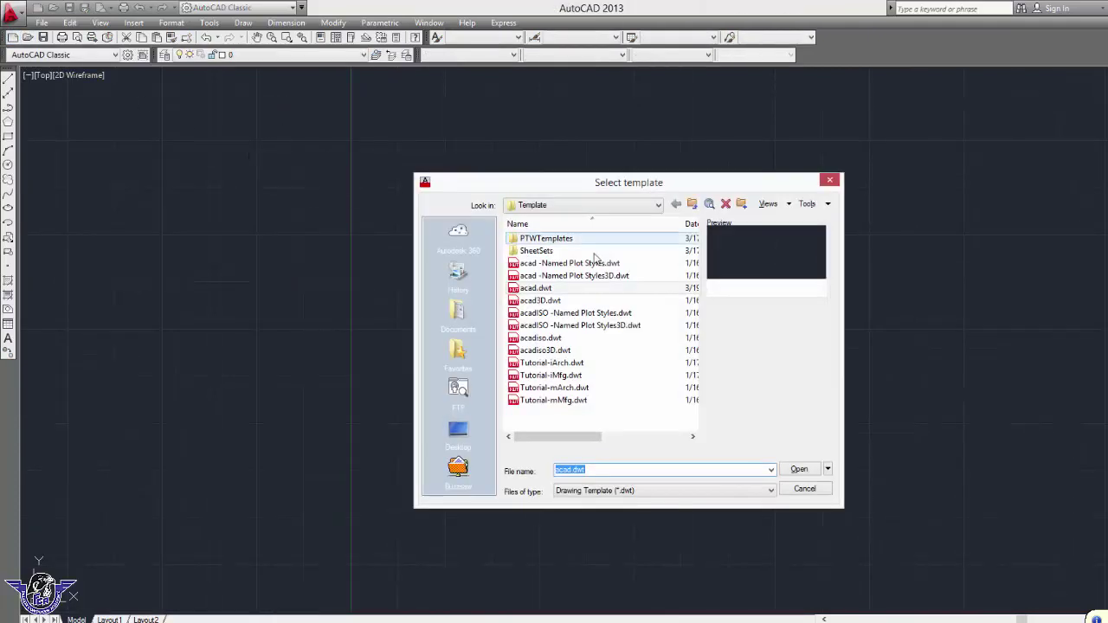
pyautogui.click(545, 287)
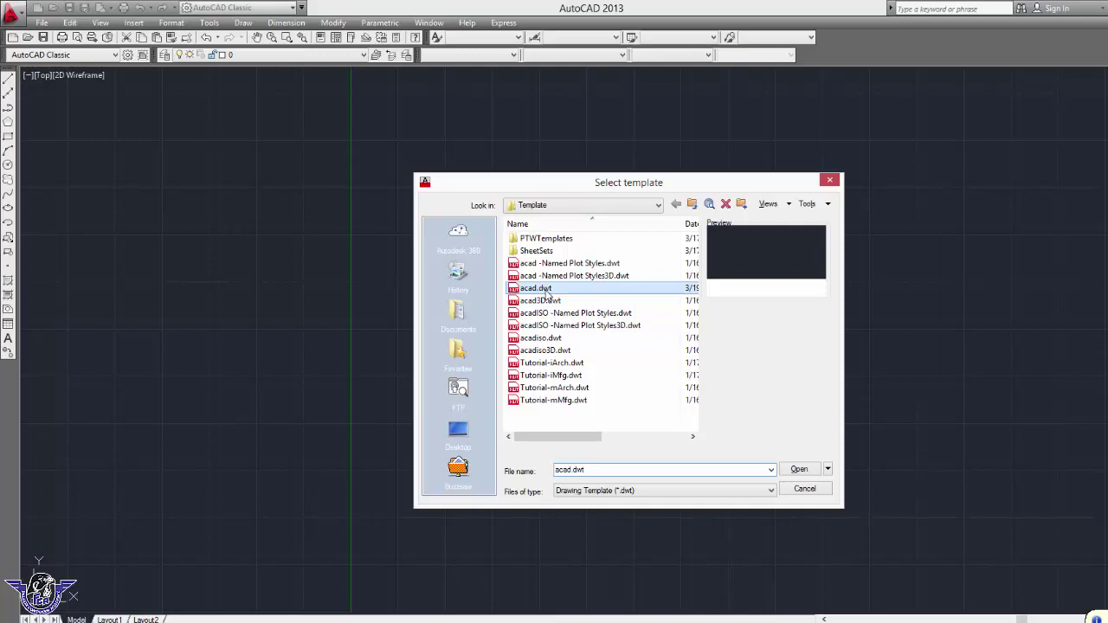
pyautogui.click(799, 469)
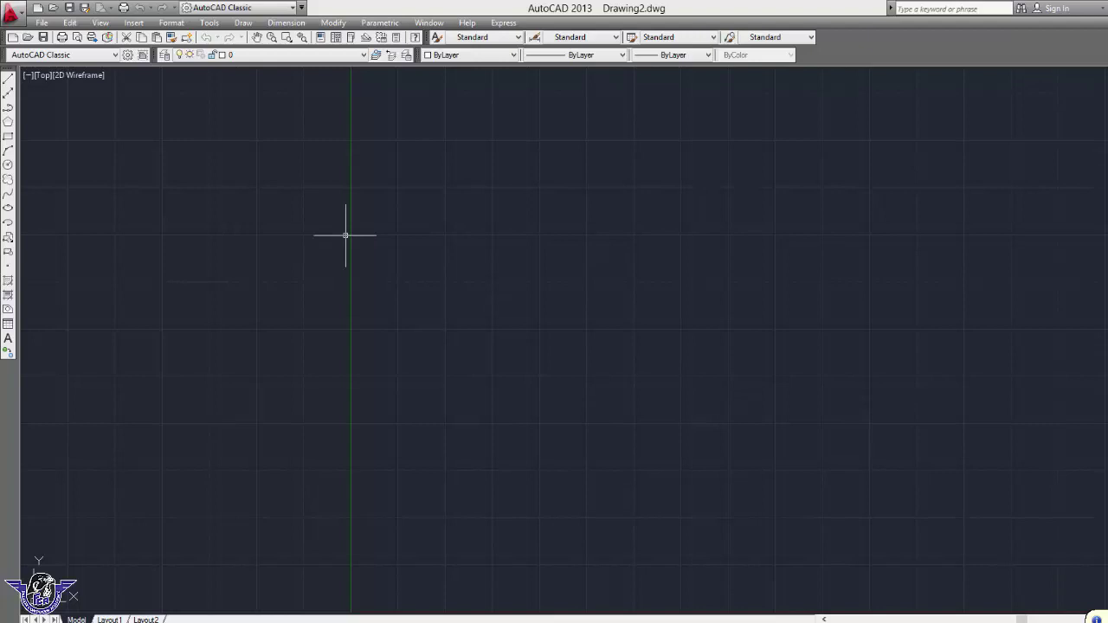
# Open Drawing Units with UN and keep Architectural lengths and Decimal Degrees angles.
pyautogui.write('un')
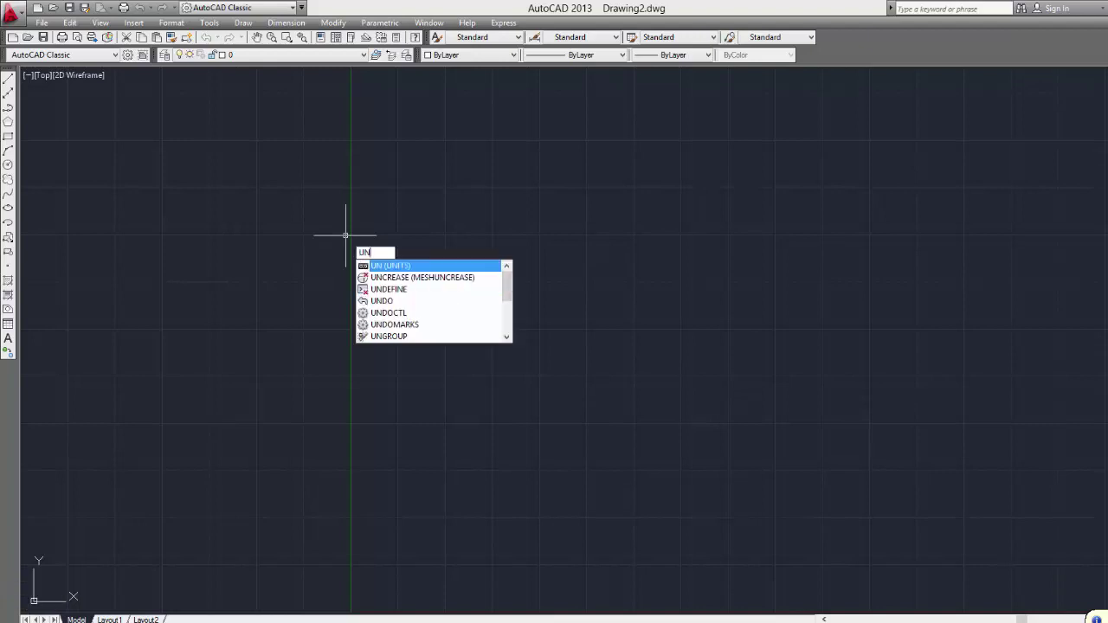
pyautogui.press('Return')
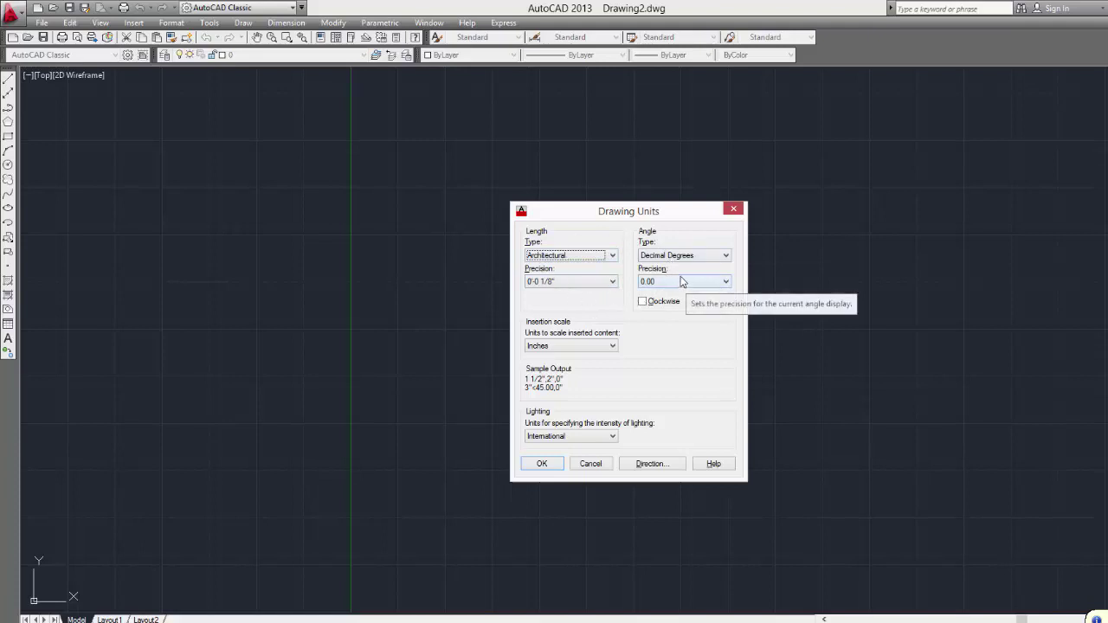
pyautogui.press('Return')
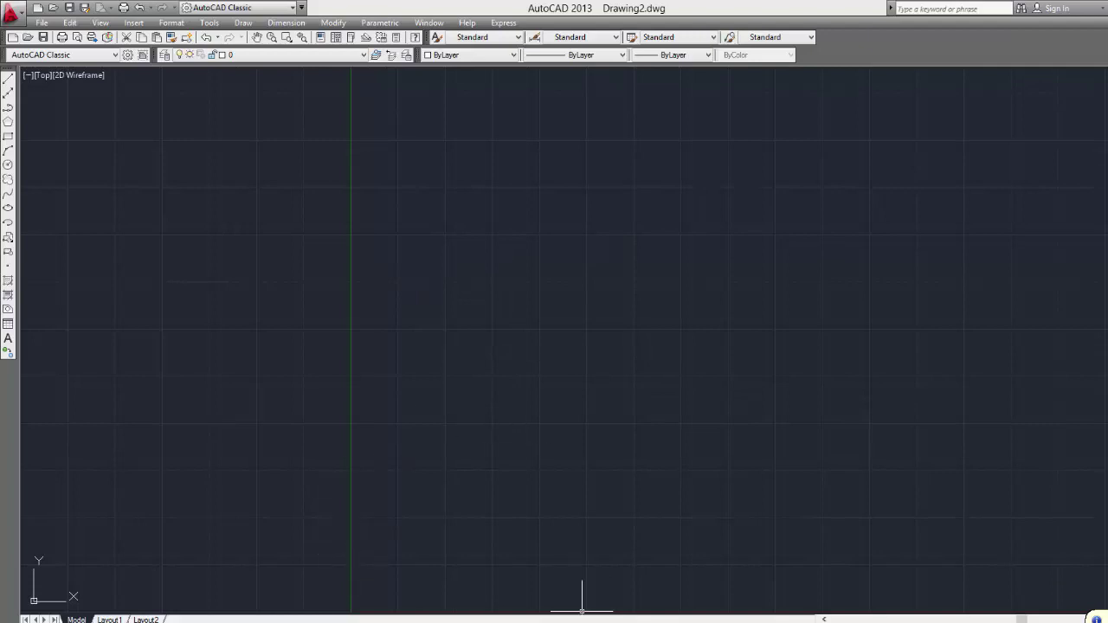
# In the acad.dwt drawing, draw a square with the rectangle command.
pyautogui.click(424, 612)
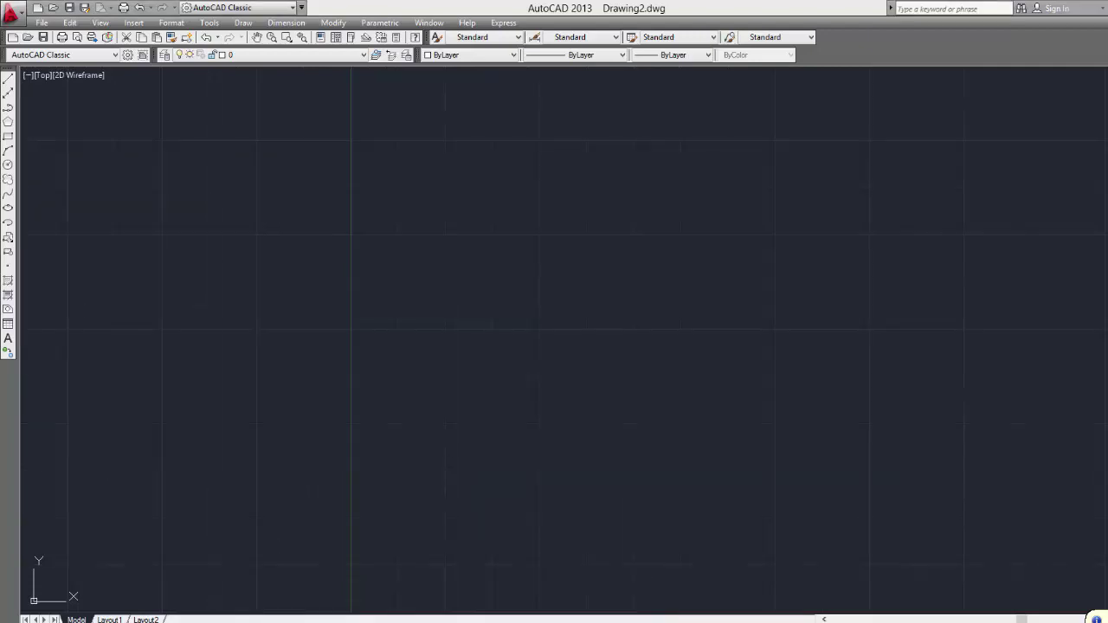
pyautogui.write('rec')
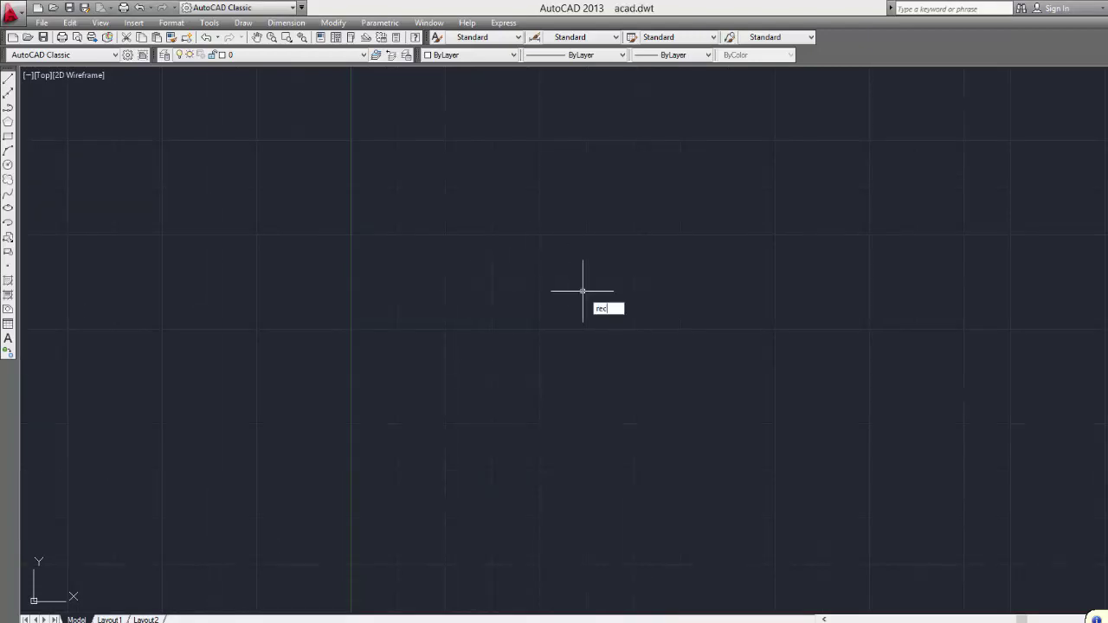
pyautogui.press('Return')
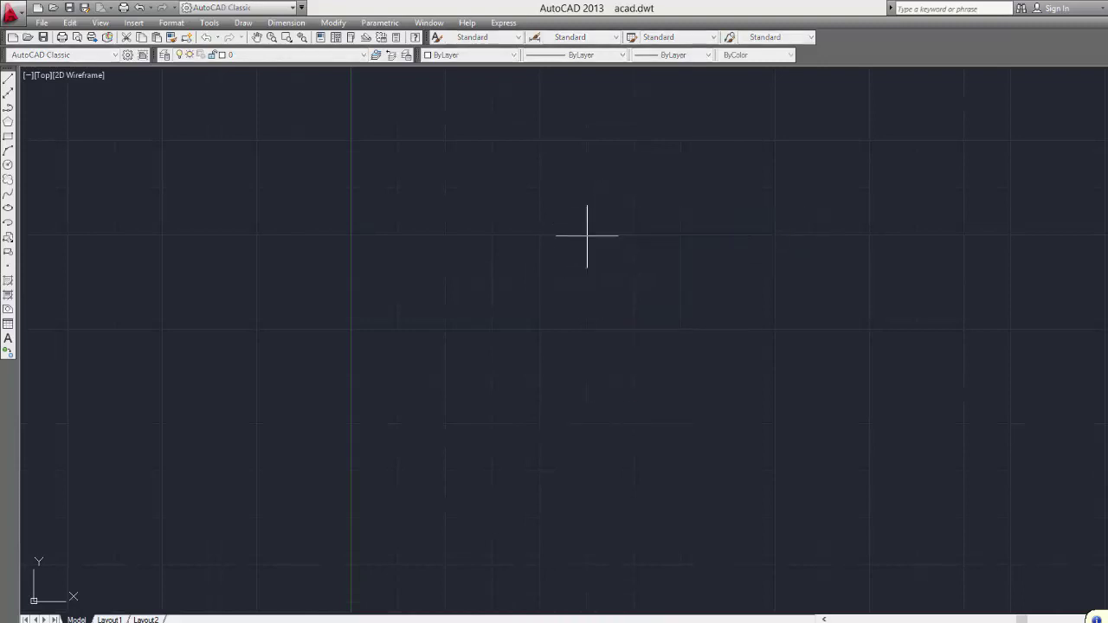
pyautogui.click(600, 206)
pyautogui.click(435, 363)
# Draw a circle centred inside the square with a radius extending past it.
pyautogui.write('c')
pyautogui.press('Return')
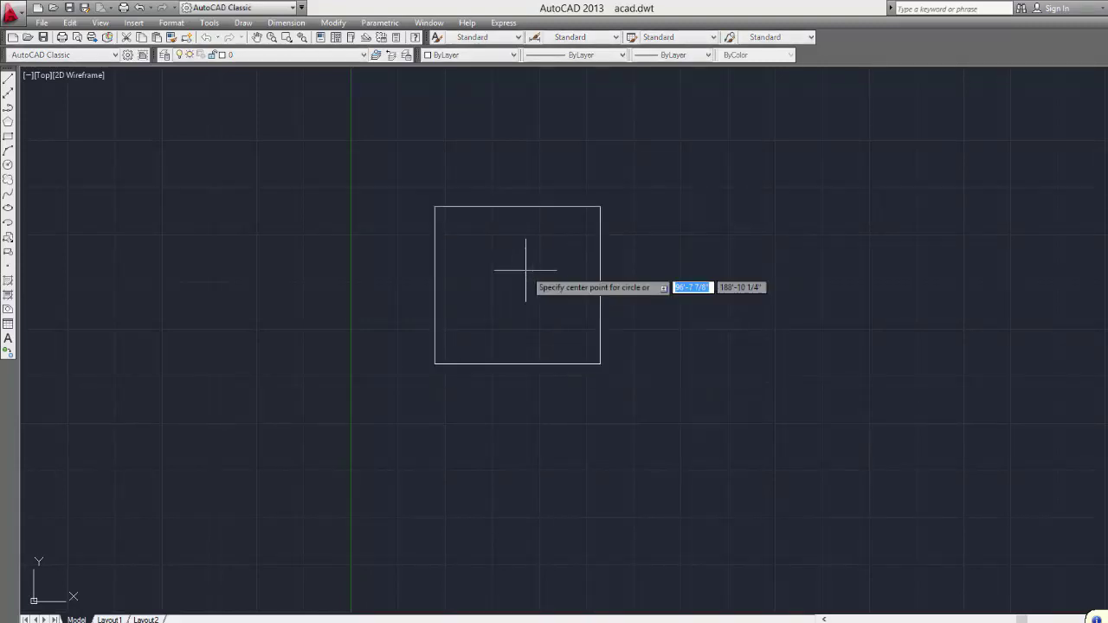
pyautogui.click(517, 261)
pyautogui.click(611, 287)
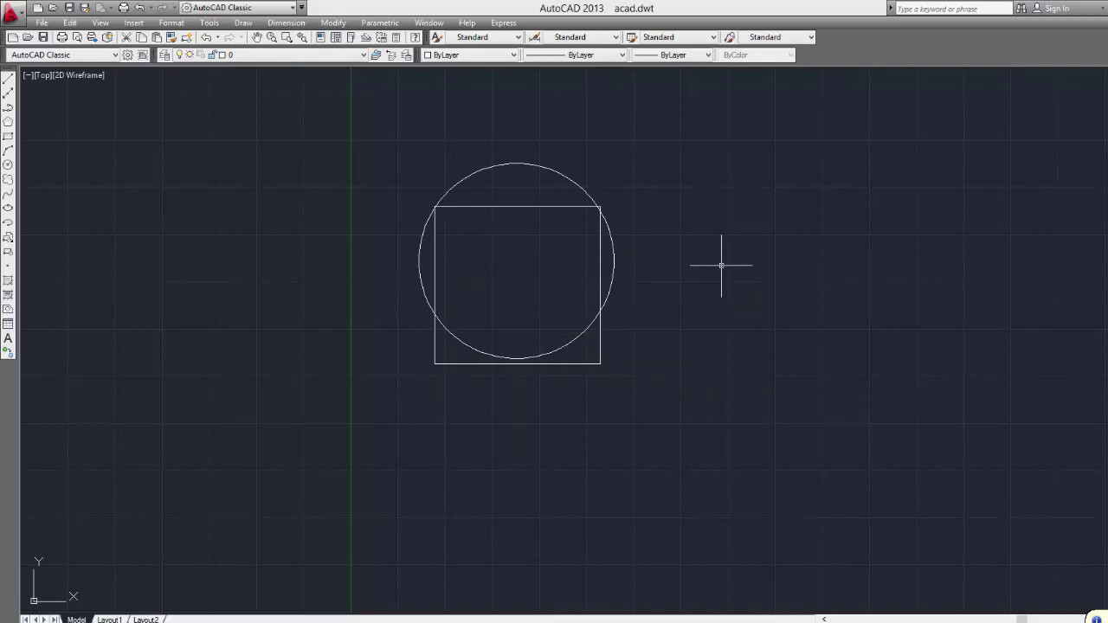
# Draw a tall, narrow rectangle to the right of the circle.
pyautogui.write('rec')
pyautogui.press('Return')
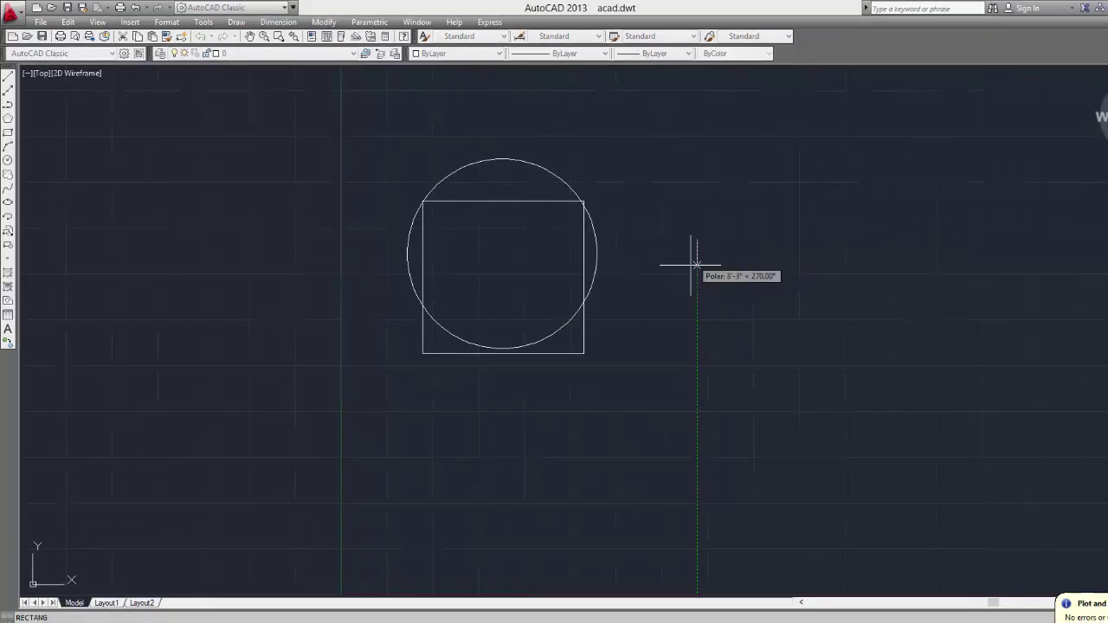
pyautogui.click(717, 246)
pyautogui.click(605, 347)
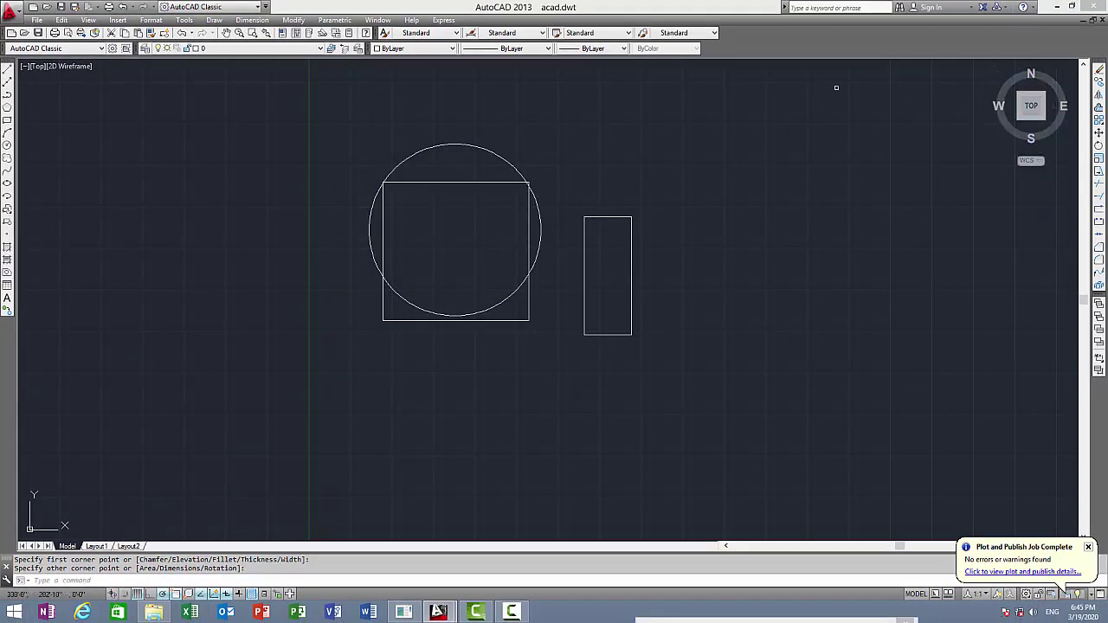
# Show the SteeringWheel, zoom out on the shapes, then recentre the view on the circle.
pyautogui.click(88, 19)
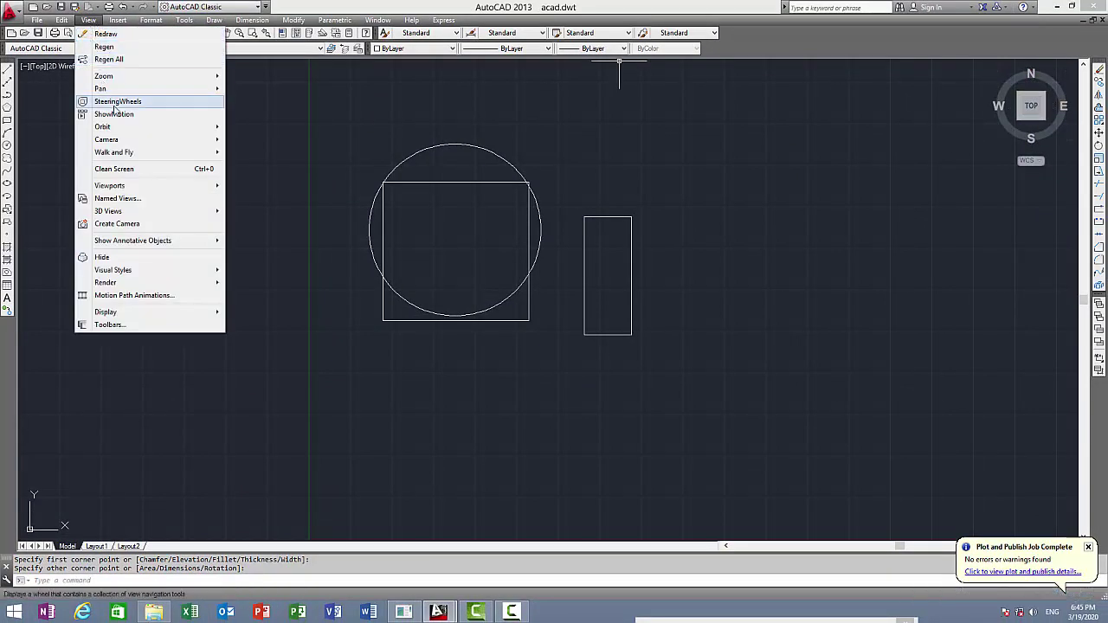
pyautogui.click(118, 101)
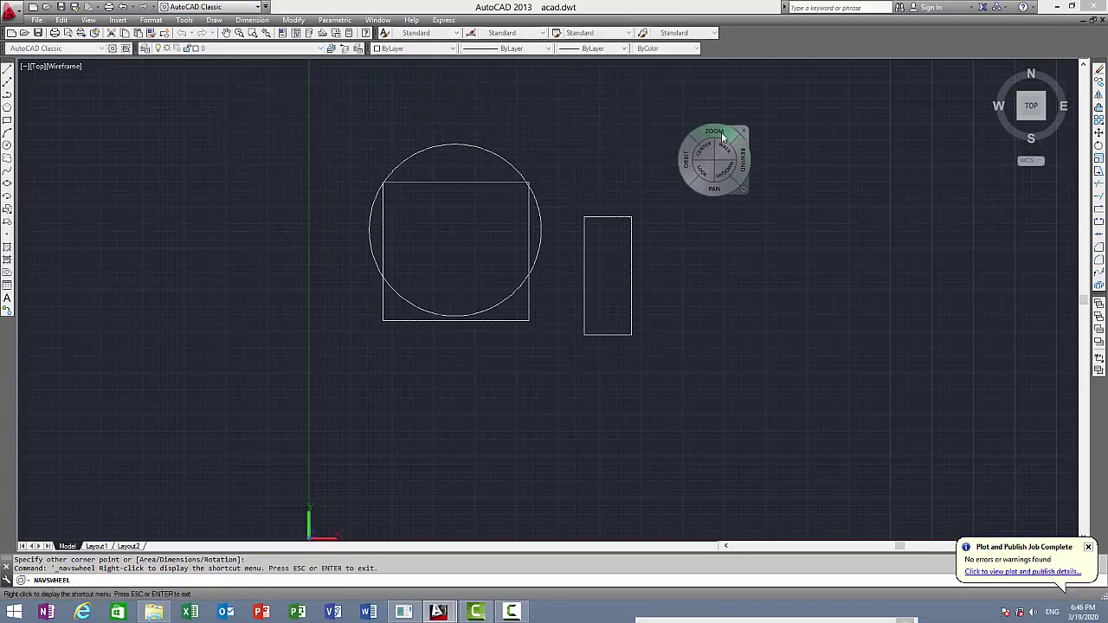
pyautogui.click(716, 132)
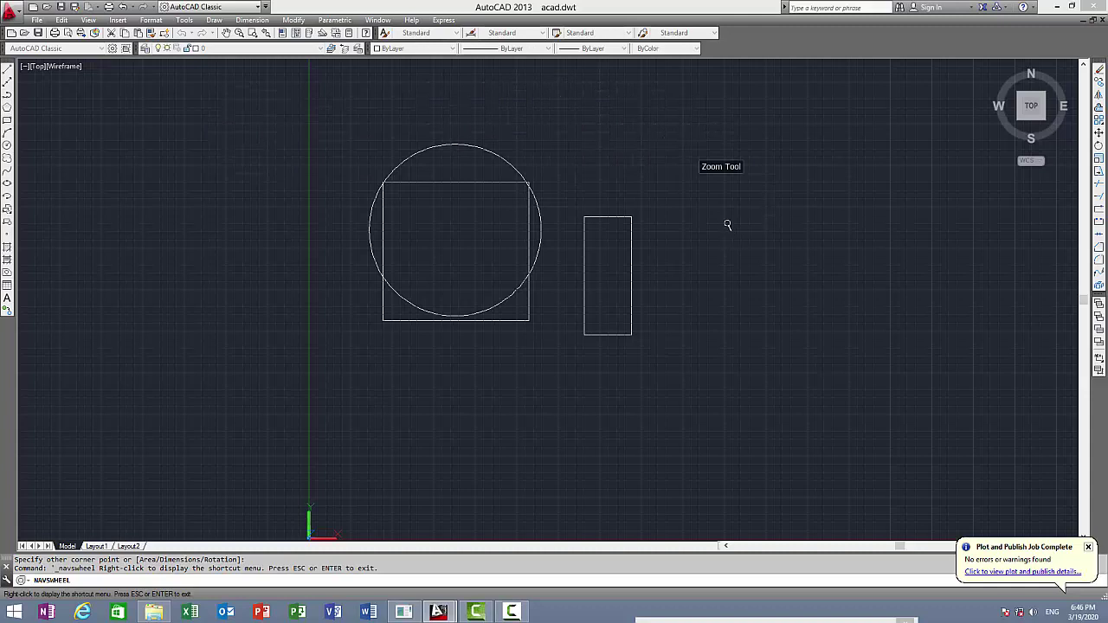
pyautogui.moveTo(728, 225); pyautogui.dragTo(724, 177)
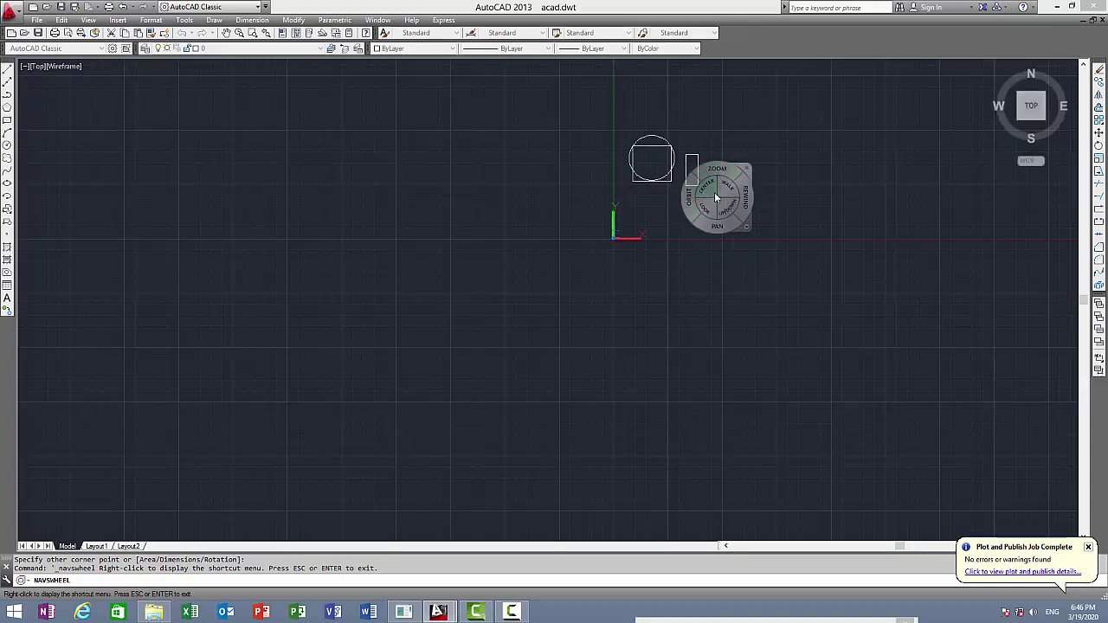
pyautogui.click(715, 197)
pyautogui.moveTo(703, 184); pyautogui.dragTo(653, 158)
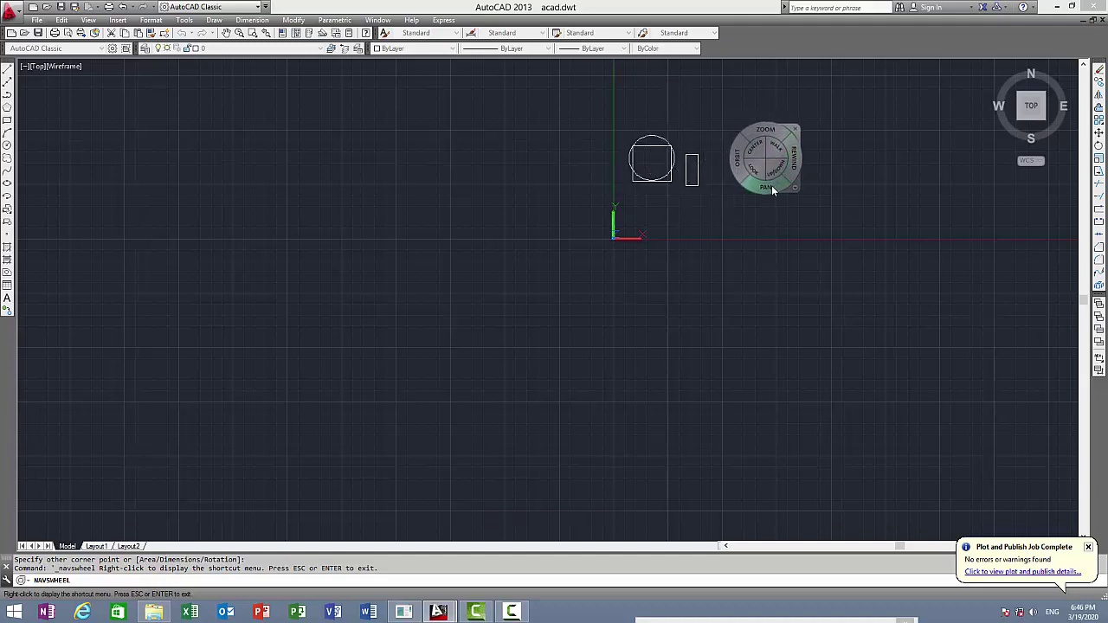
# Pan and zoom the drawing, close the wheel, and return to the Top view.
pyautogui.moveTo(772, 186)
pyautogui.mouseDown()
pyautogui.moveTo(474, 226)
pyautogui.moveTo(439, 199)
pyautogui.moveTo(717, 415)
pyautogui.moveTo(732, 312)
pyautogui.moveTo(578, 332)
pyautogui.moveTo(492, 287)
pyautogui.moveTo(512, 225)
pyautogui.moveTo(580, 228)
pyautogui.moveTo(617, 315)
pyautogui.moveTo(475, 312)
pyautogui.moveTo(526, 307)
pyautogui.moveTo(524, 227)
pyautogui.moveTo(546, 202)
pyautogui.moveTo(557, 214)
pyautogui.mouseUp()
pyautogui.moveTo(584, 300); pyautogui.dragTo(575, 429)
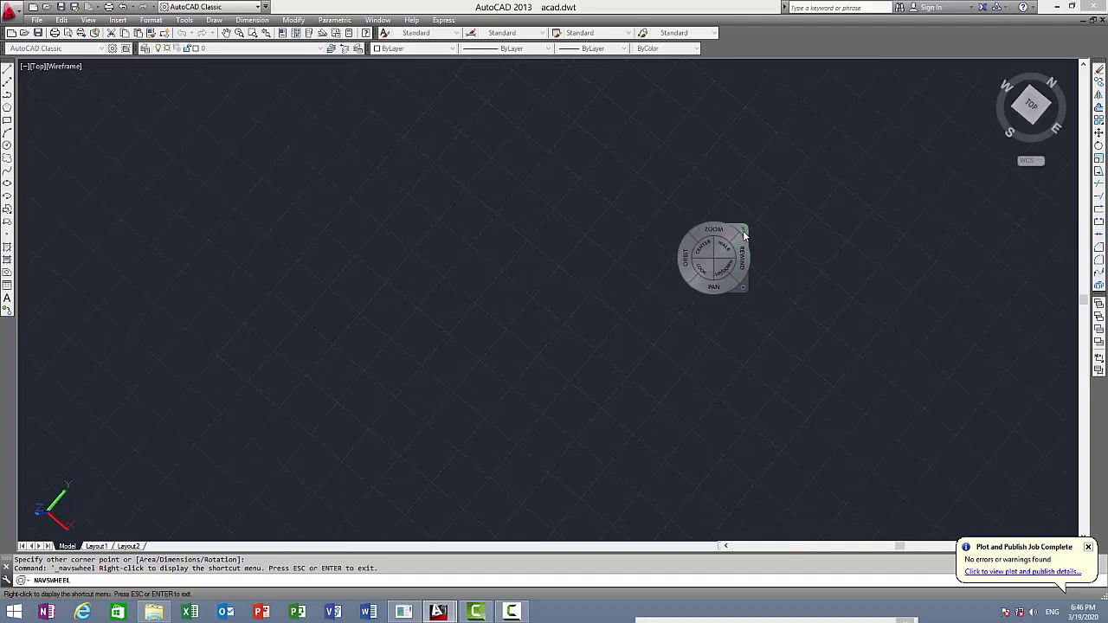
pyautogui.click(744, 228)
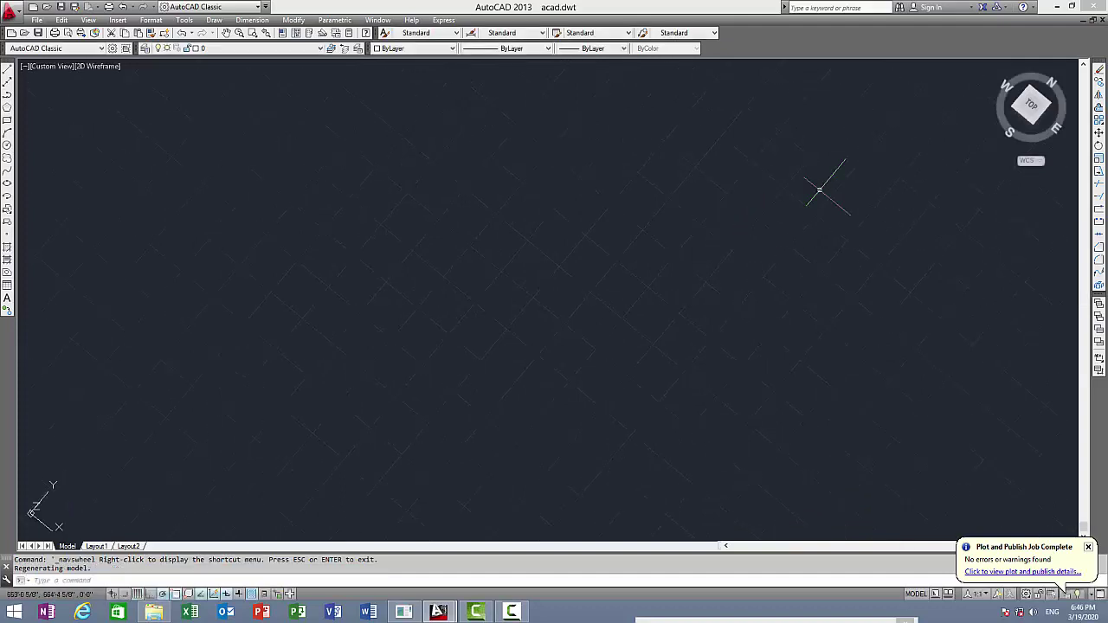
pyautogui.click(1032, 105)
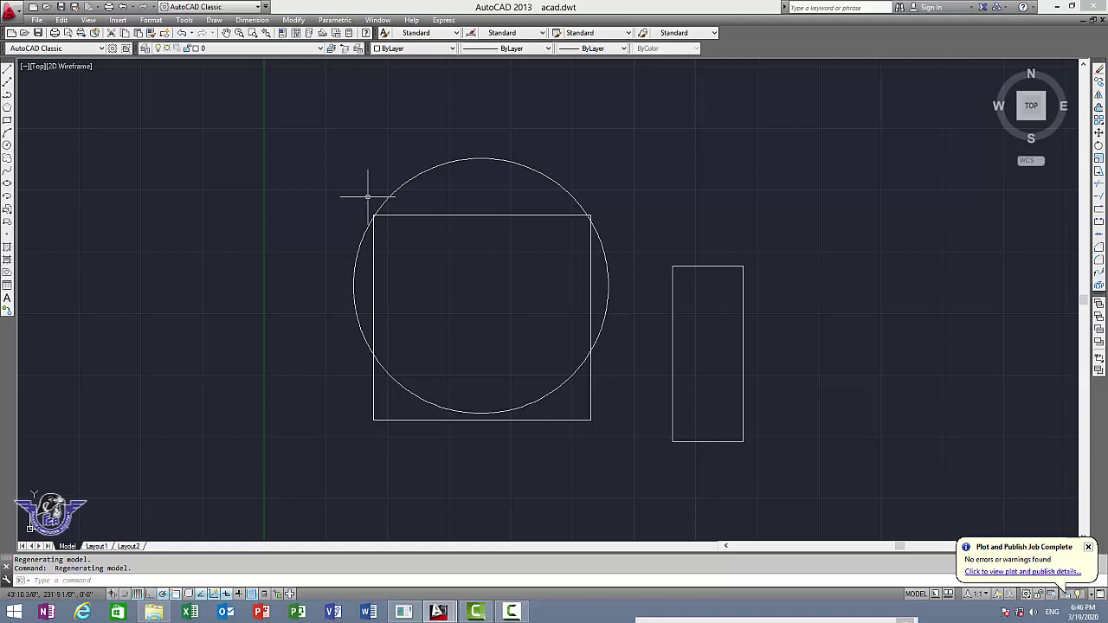
pyautogui.click(90, 21)
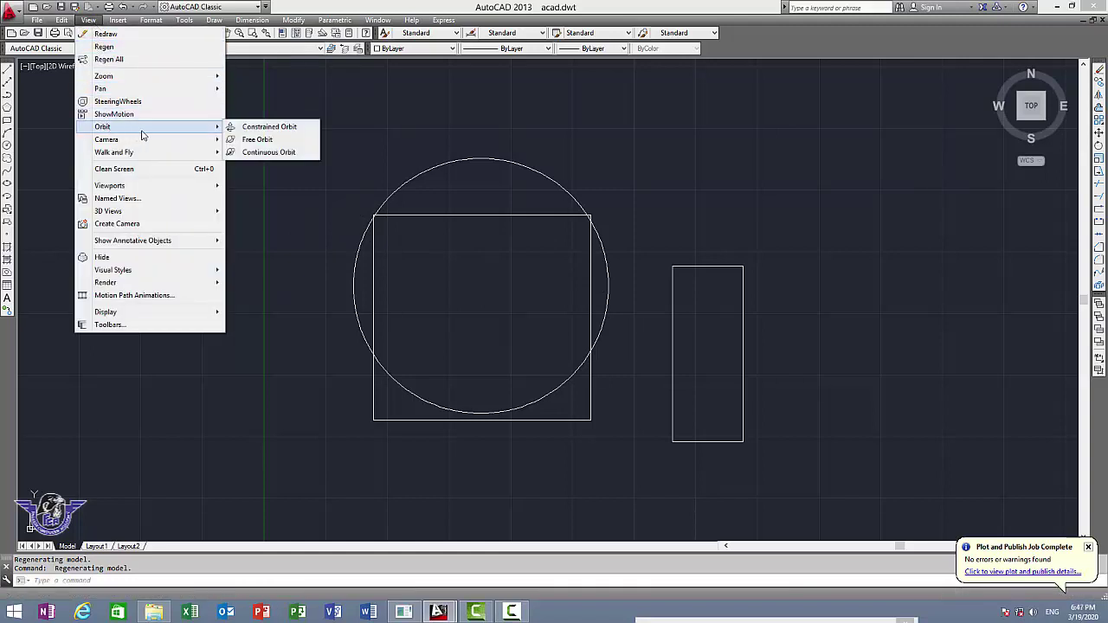
pyautogui.moveTo(102, 127)
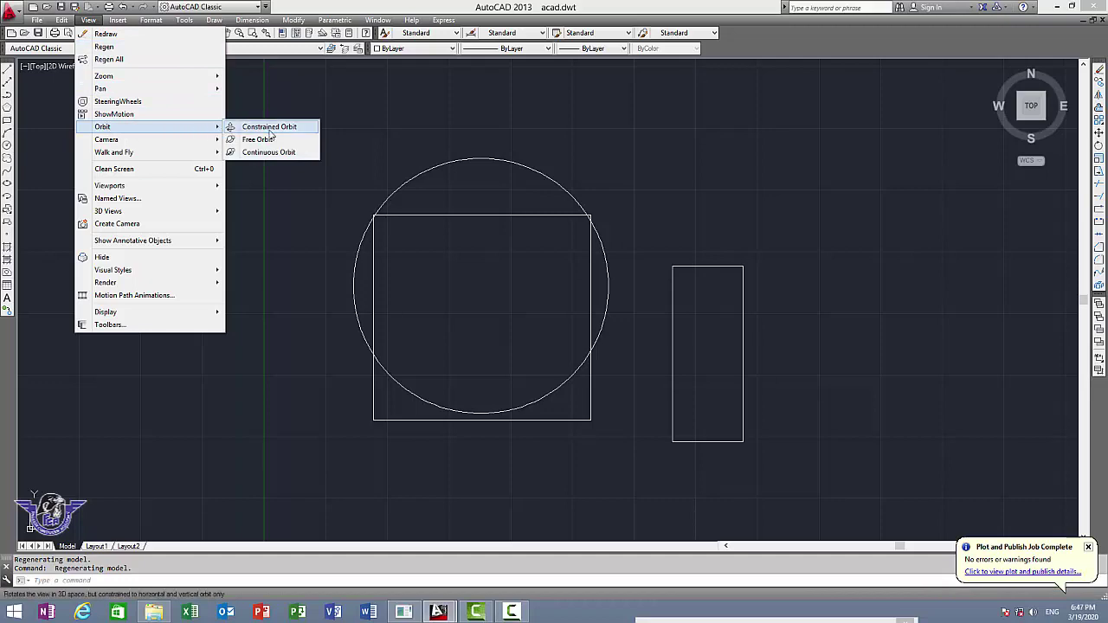
pyautogui.click(269, 127)
pyautogui.moveTo(462, 272)
pyautogui.mouseDown()
pyautogui.moveTo(502, 195)
pyautogui.moveTo(539, 321)
pyautogui.moveTo(363, 269)
pyautogui.moveTo(723, 327)
pyautogui.moveTo(639, 289)
pyautogui.moveTo(517, 358)
pyautogui.moveTo(524, 274)
pyautogui.moveTo(554, 258)
pyautogui.moveTo(574, 300)
pyautogui.moveTo(467, 354)
pyautogui.moveTo(333, 234)
pyautogui.mouseUp()
pyautogui.click(89, 20)
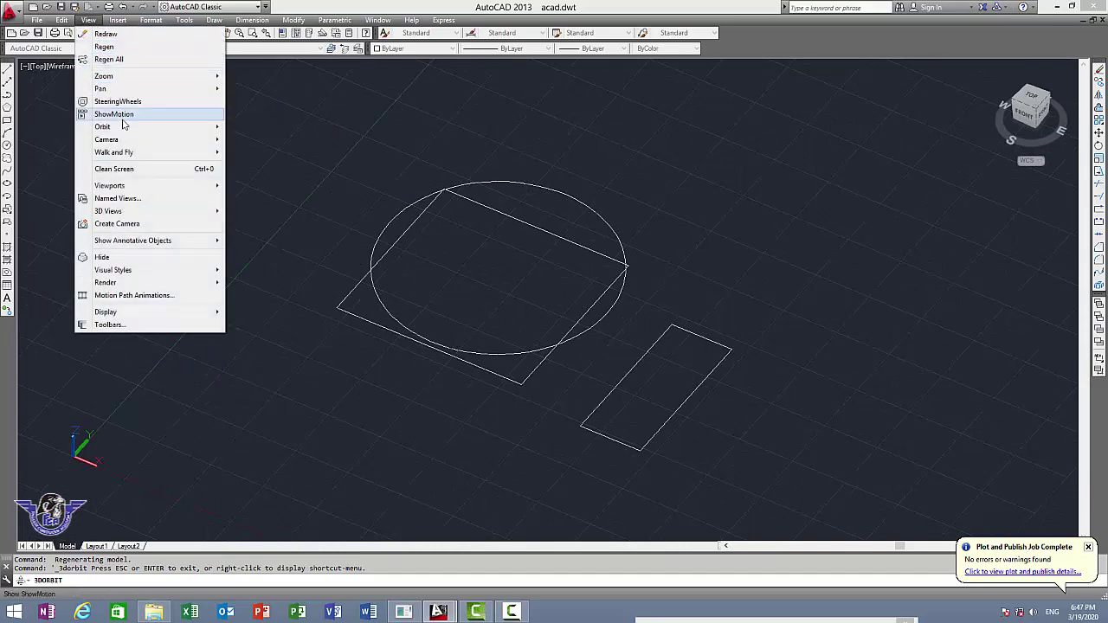
pyautogui.moveTo(103, 126)
pyautogui.click(259, 139)
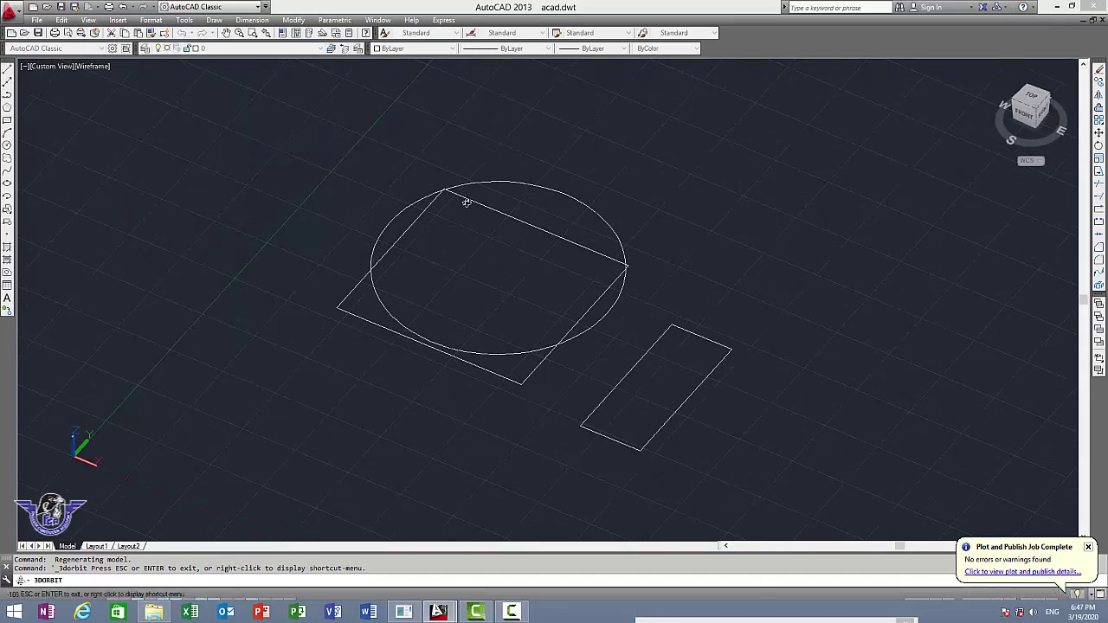
pyautogui.moveTo(367, 223); pyautogui.dragTo(402, 178)
pyautogui.moveTo(693, 175); pyautogui.dragTo(717, 213)
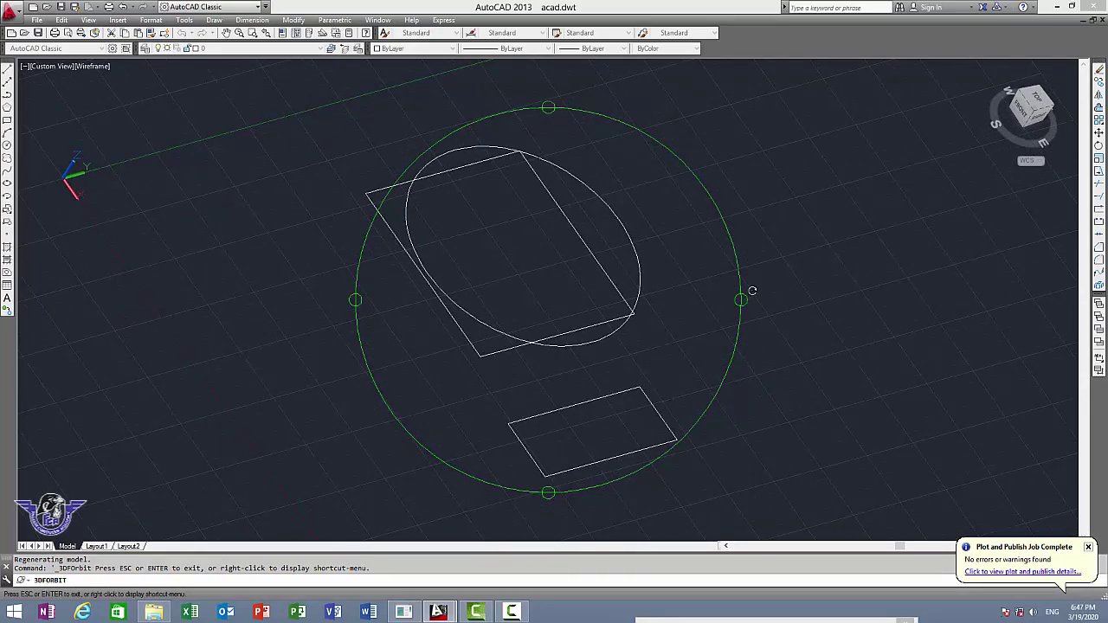
pyautogui.moveTo(751, 291)
pyautogui.mouseDown()
pyautogui.moveTo(735, 226)
pyautogui.moveTo(670, 277)
pyautogui.moveTo(616, 252)
pyautogui.moveTo(490, 245)
pyautogui.moveTo(378, 269)
pyautogui.mouseUp()
pyautogui.click(88, 20)
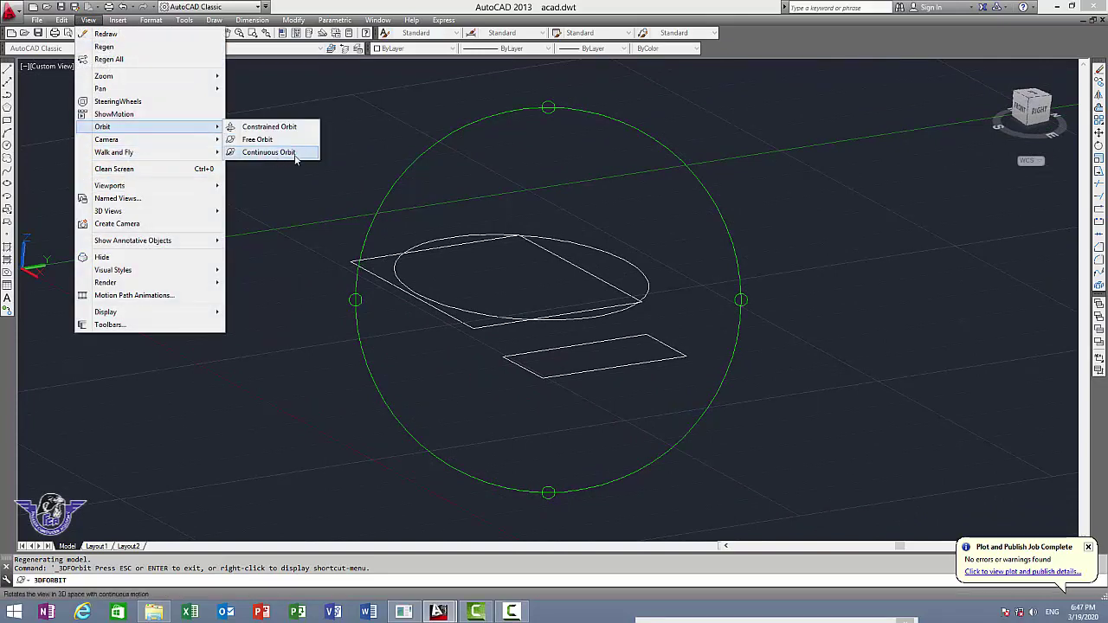
pyautogui.click(295, 158)
pyautogui.moveTo(462, 262); pyautogui.dragTo(524, 274)
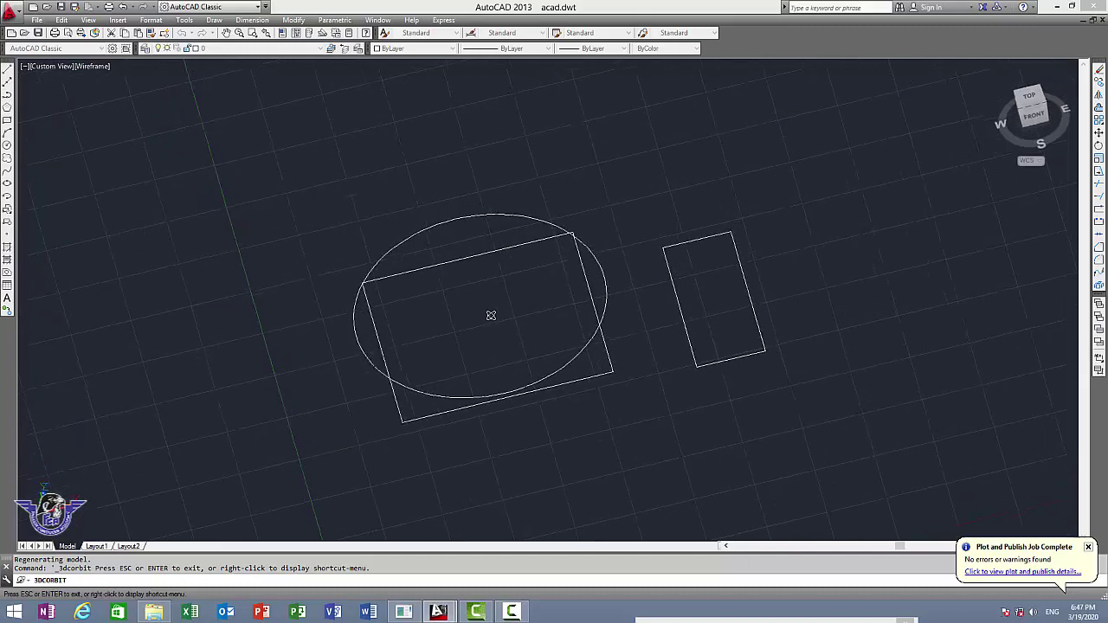
pyautogui.press('Escape')
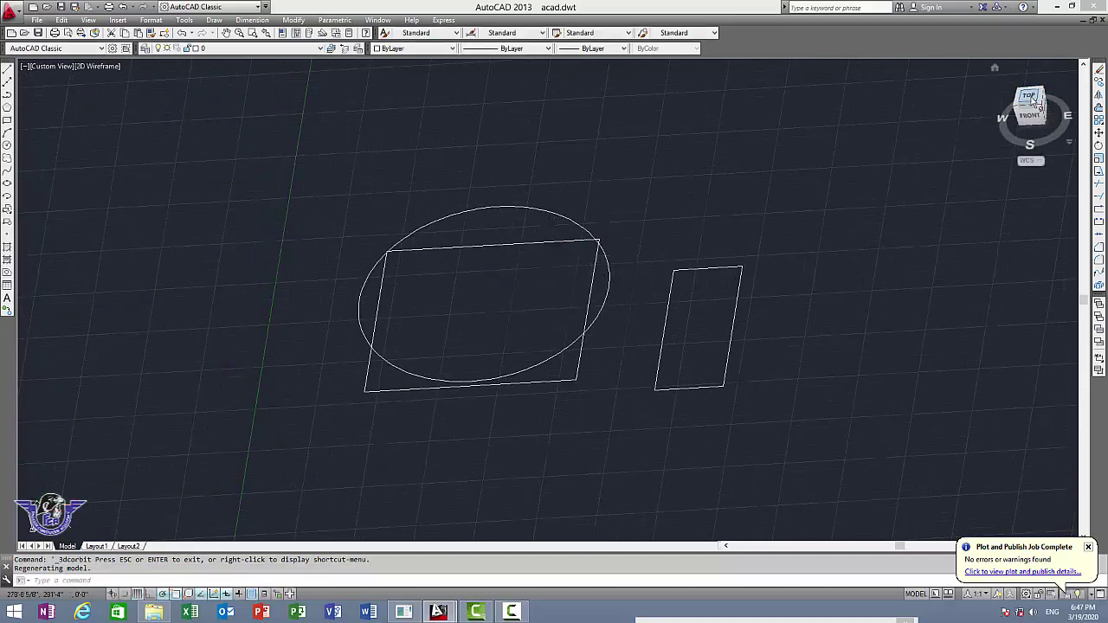
pyautogui.click(1030, 96)
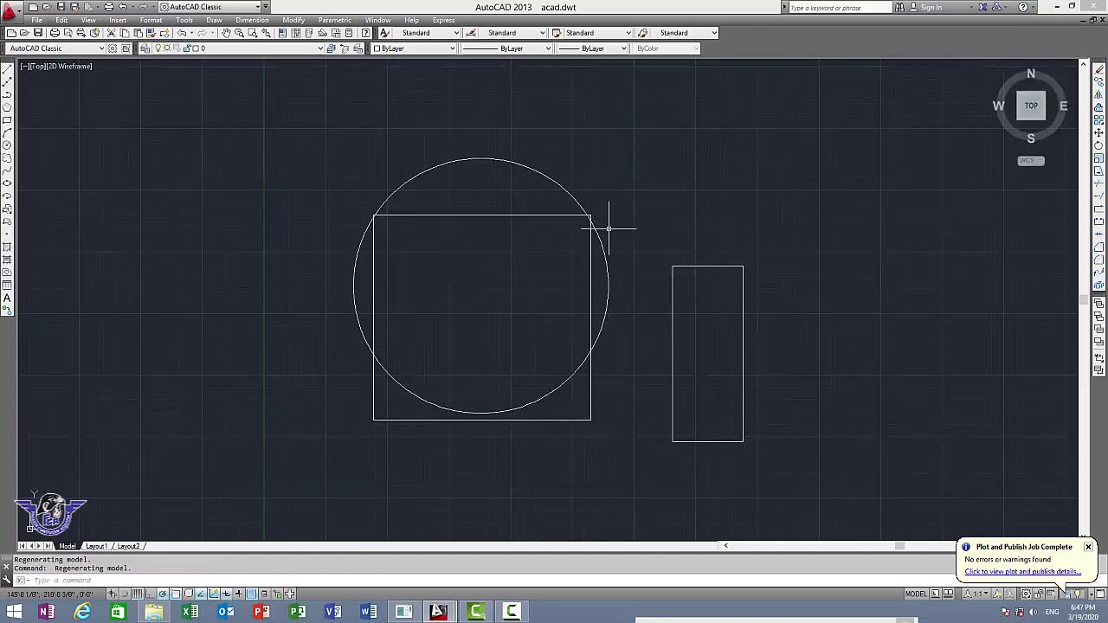
pyautogui.moveTo(606, 228); pyautogui.dragTo(556, 217, button='middle')
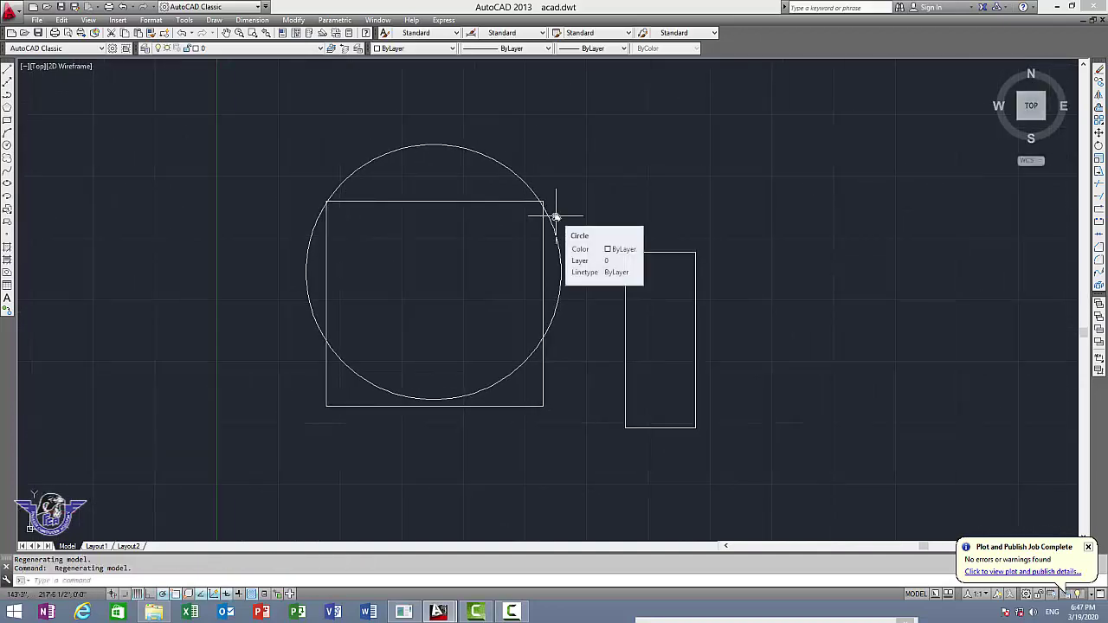